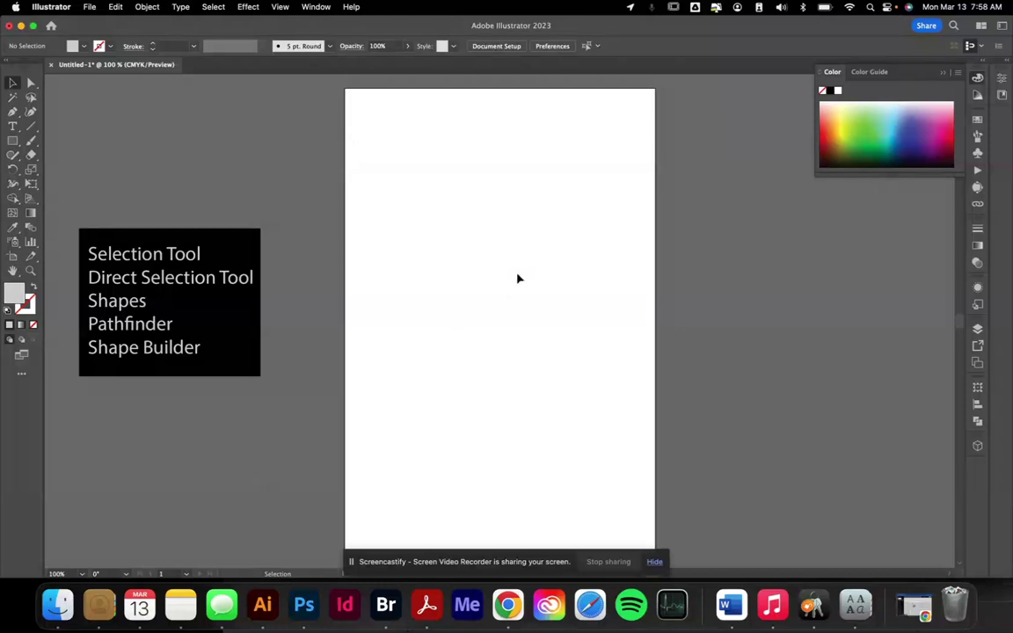
- Close the floating Color panel and activate the Rectangle tool
left_click(945, 76)
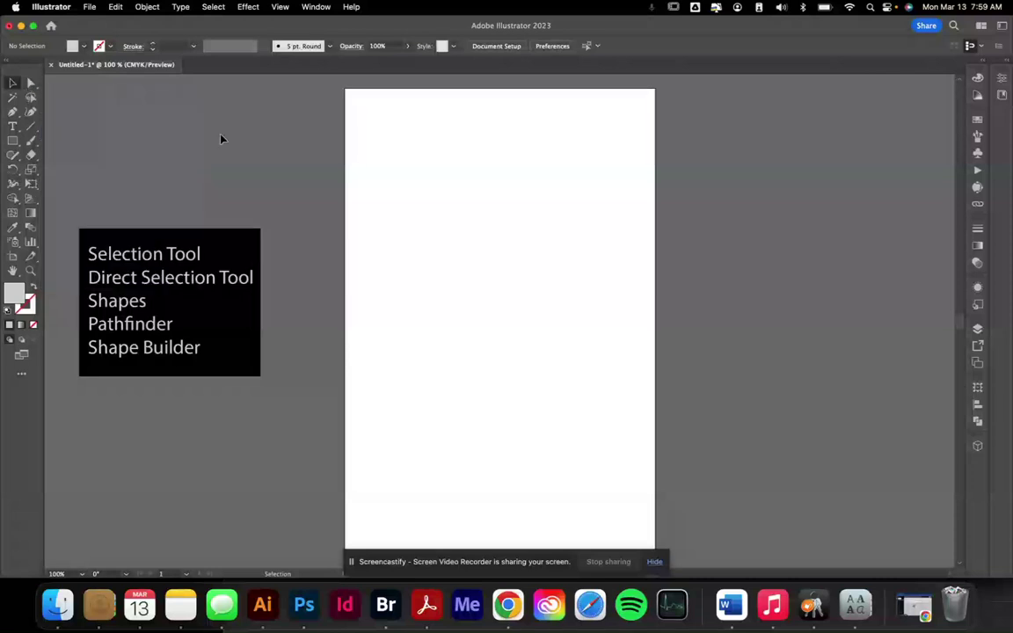
left_click(13, 140)
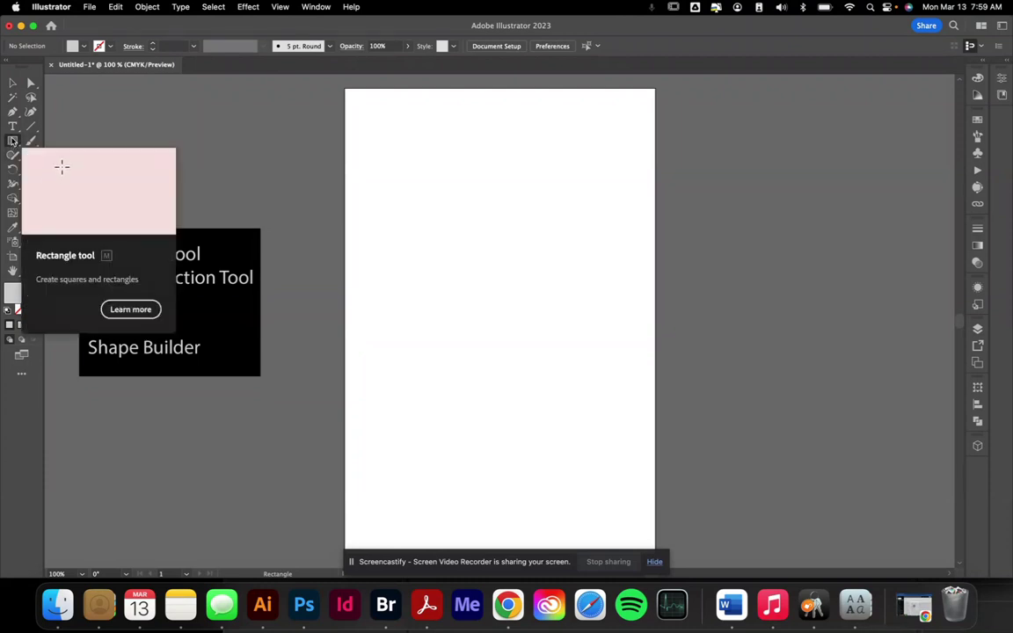
- Draw a grey square near the artboard's top left and a tall grey rectangle below it
left_click(13, 141)
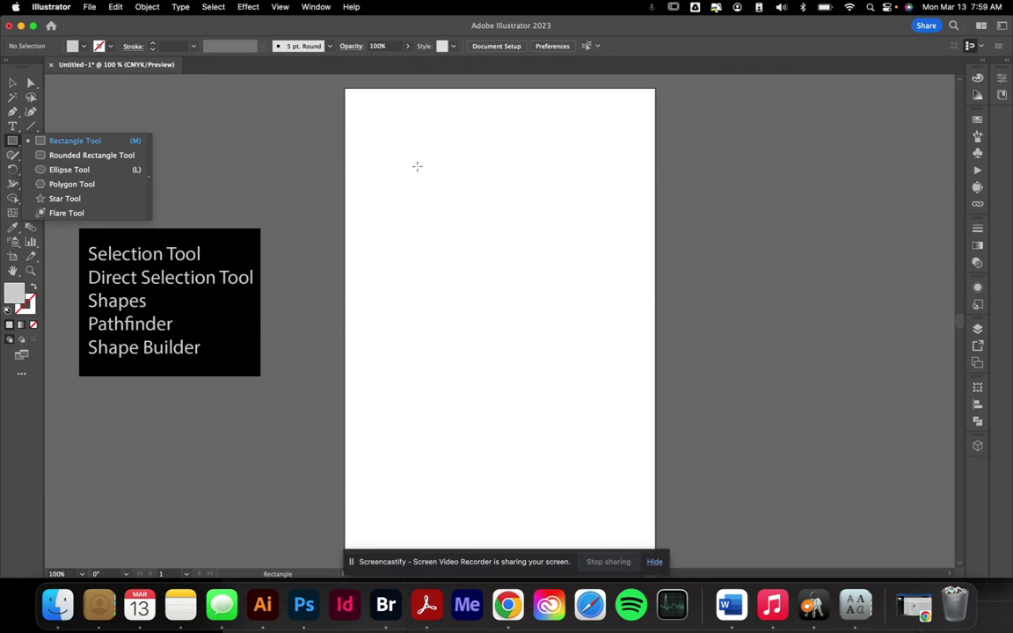
left_click_drag(379, 165, 547, 332)
left_click_drag(443, 376, 516, 409)
scroll(479, 413, "down", 5)
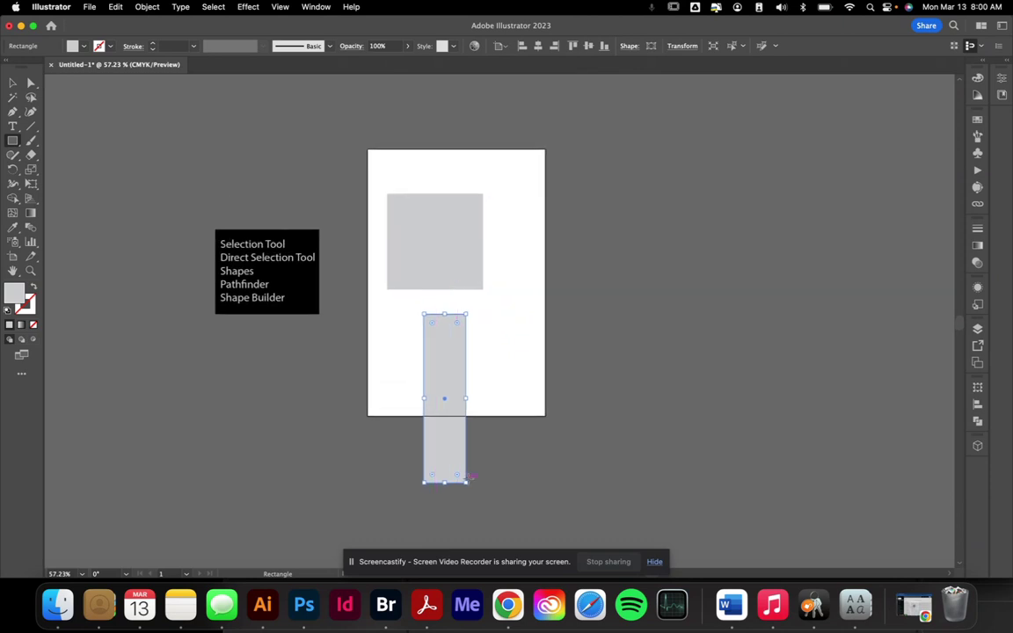
scroll(471, 476, "up", 1)
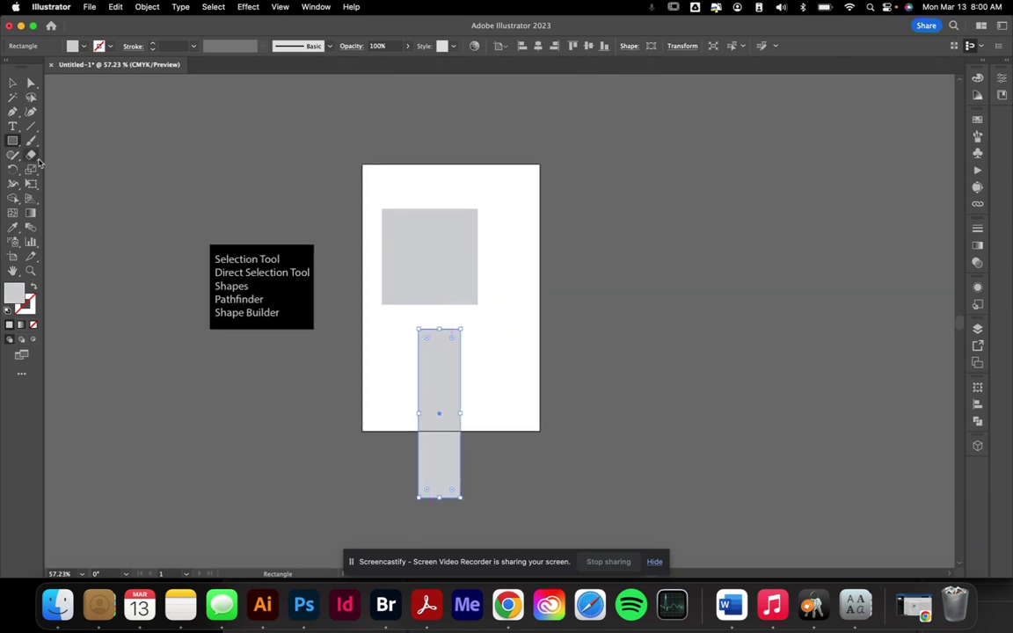
- Fill the tall rectangle with CMYK Green and move it up beside the grey square
left_click(84, 49)
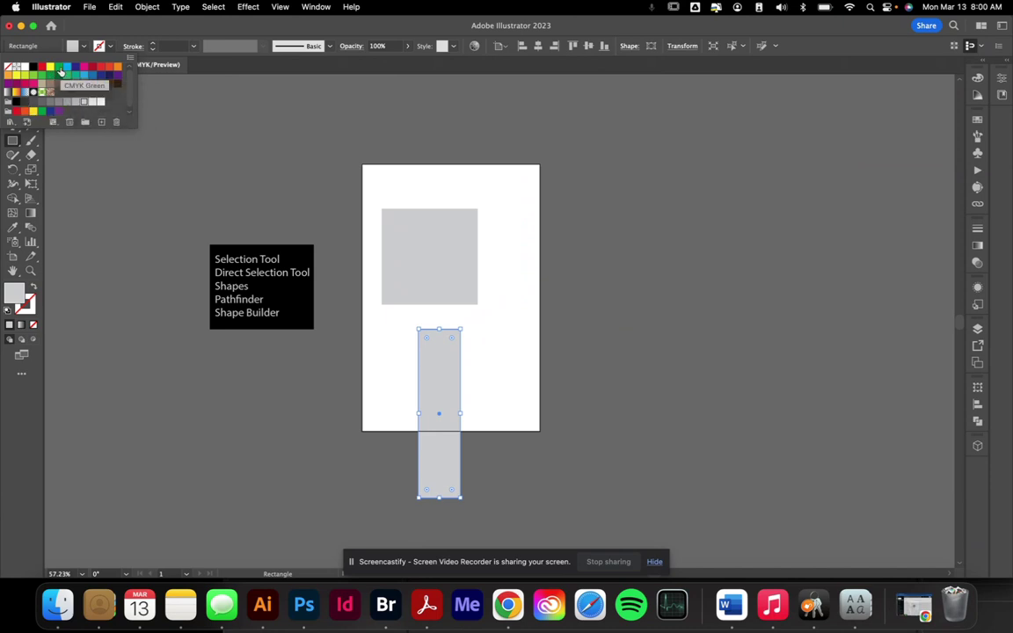
left_click(60, 72)
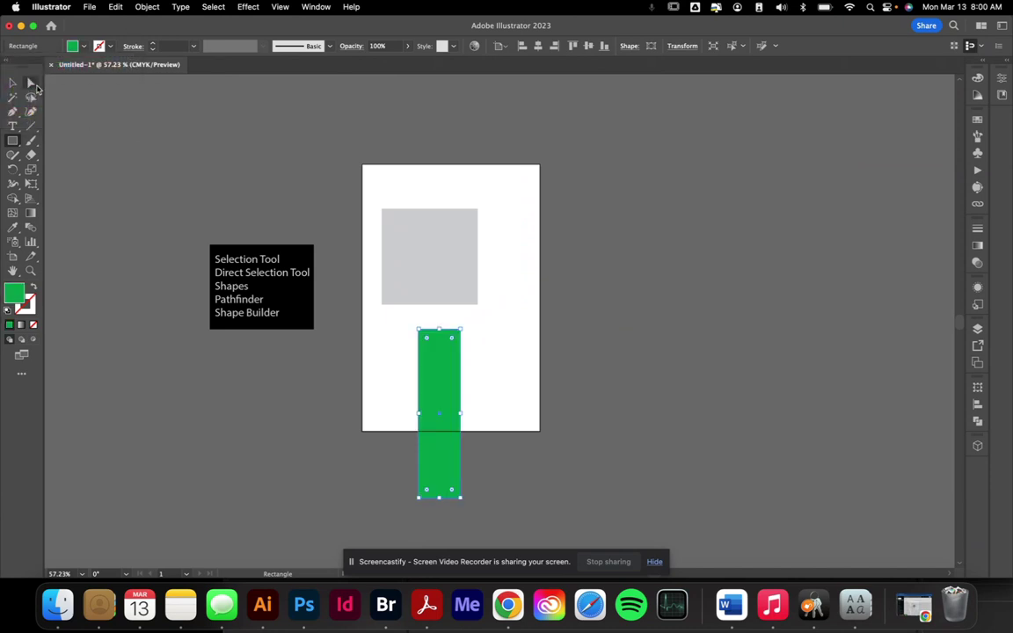
left_click(12, 83)
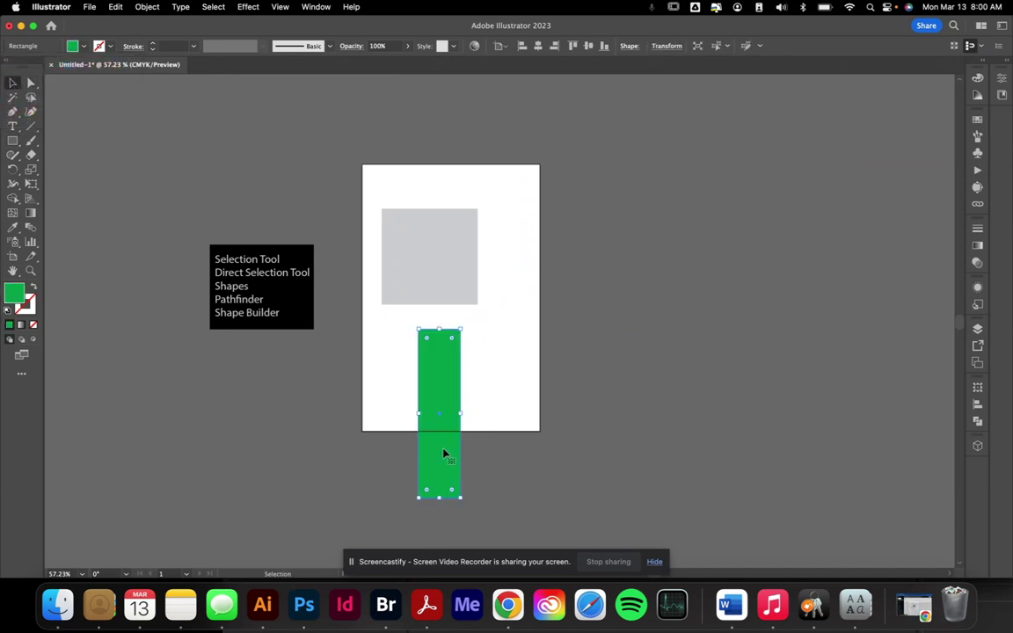
left_click_drag(444, 454, 464, 335)
left_click(534, 319)
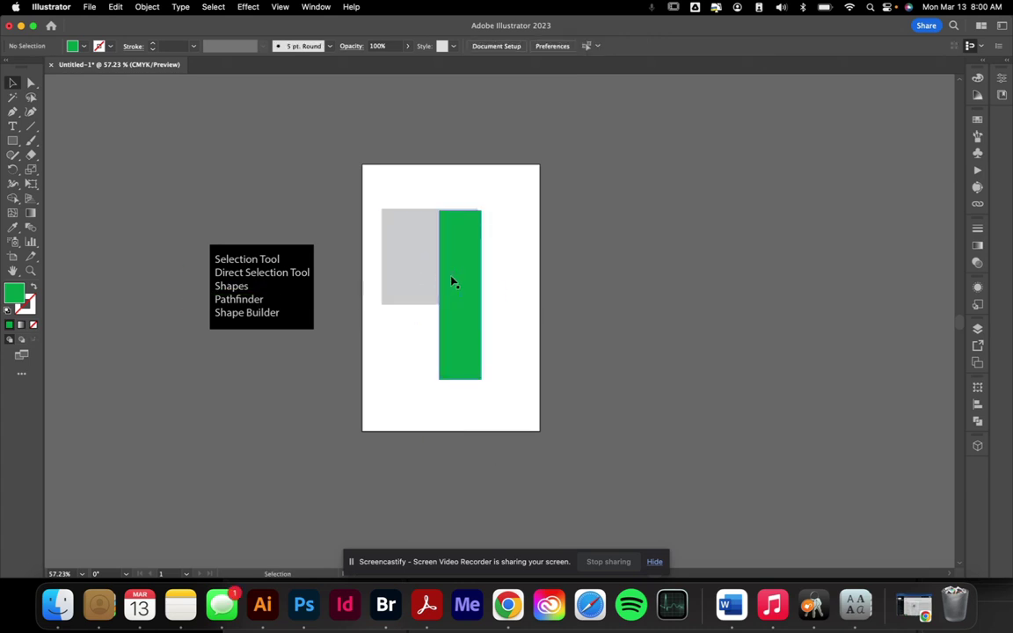
left_click_drag(461, 288, 510, 251)
left_click(628, 285)
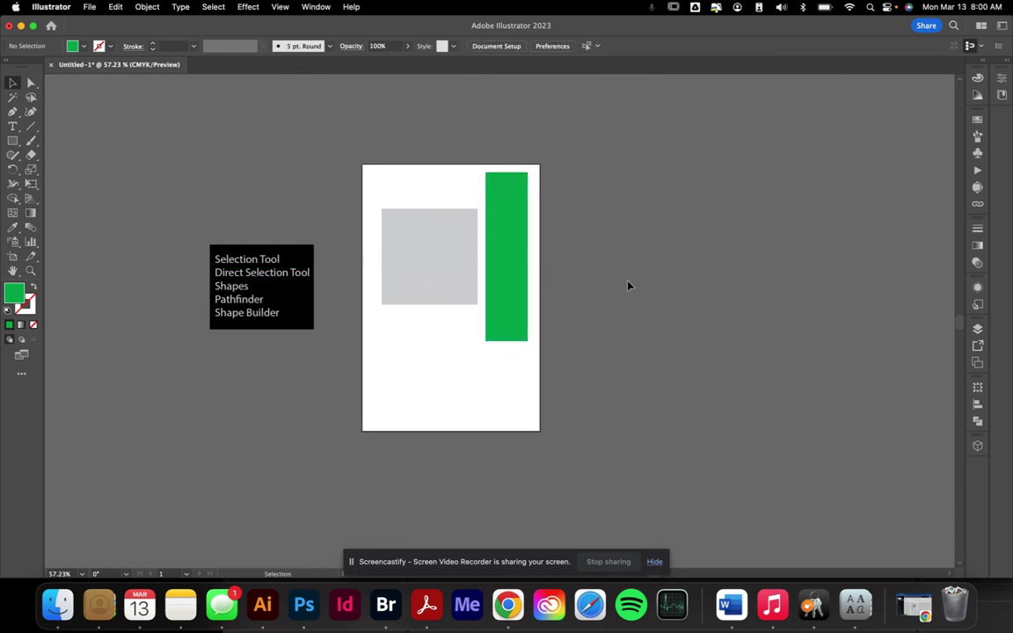
- Draw green bars matching the grey square's width directly below and above it
left_click(12, 141)
left_click_drag(382, 317, 479, 341)
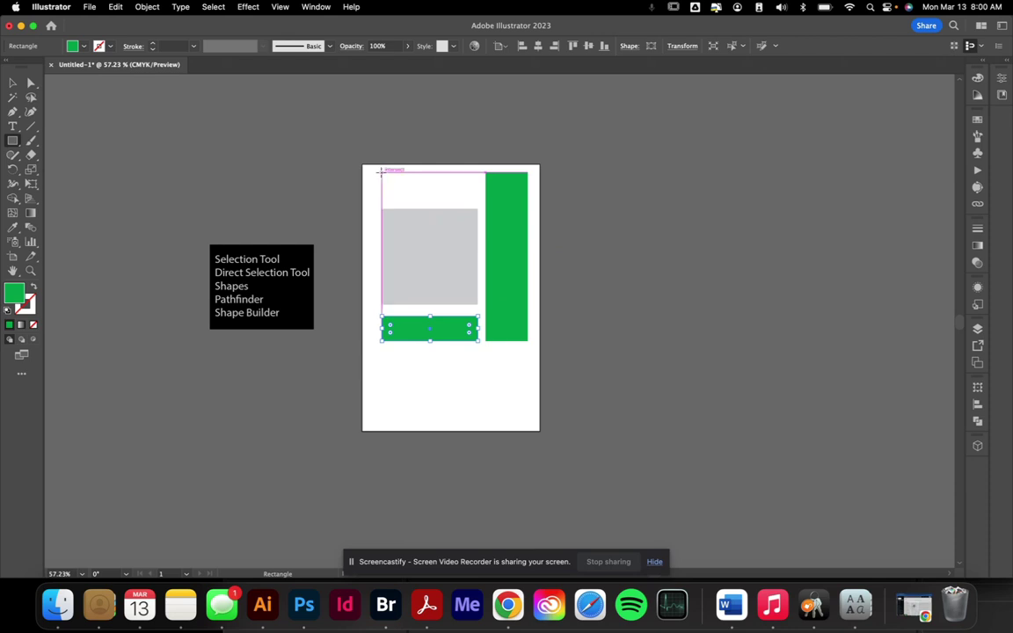
left_click_drag(381, 172, 479, 200)
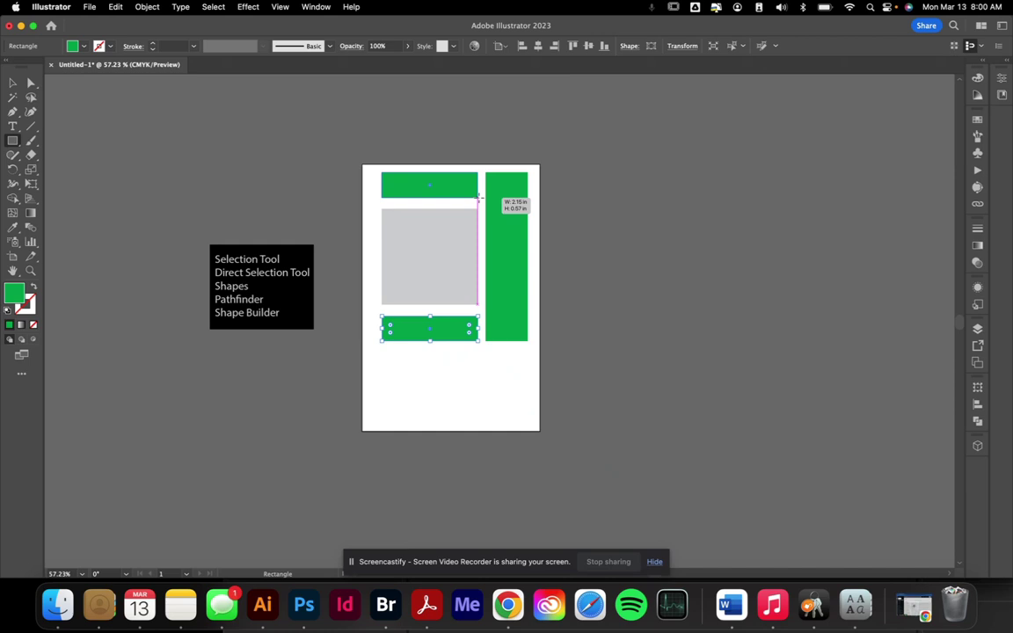
left_click_drag(479, 200, 479, 199)
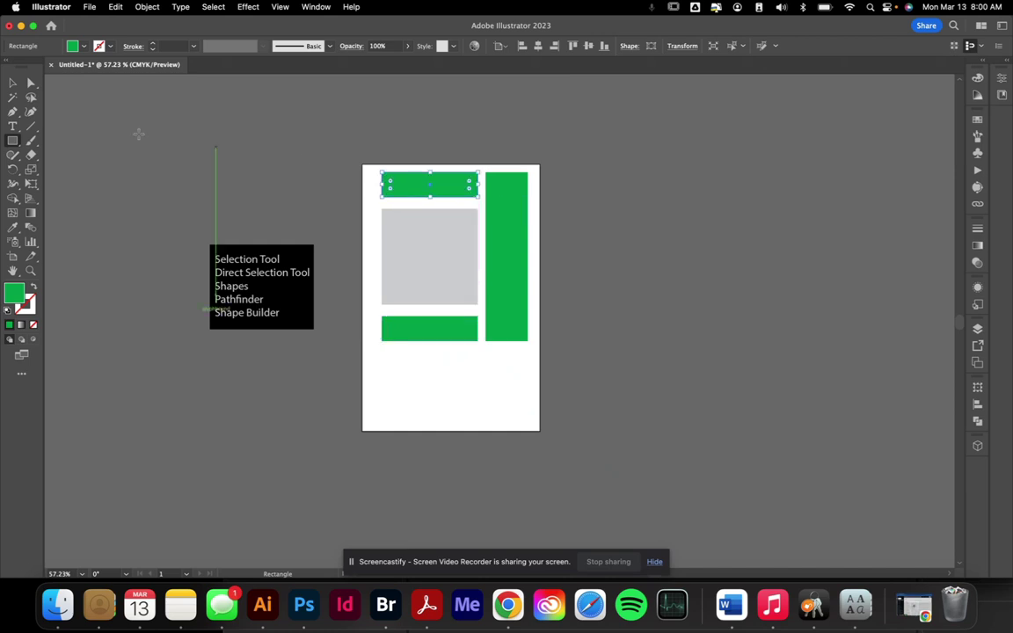
left_click(10, 82)
left_click(80, 120)
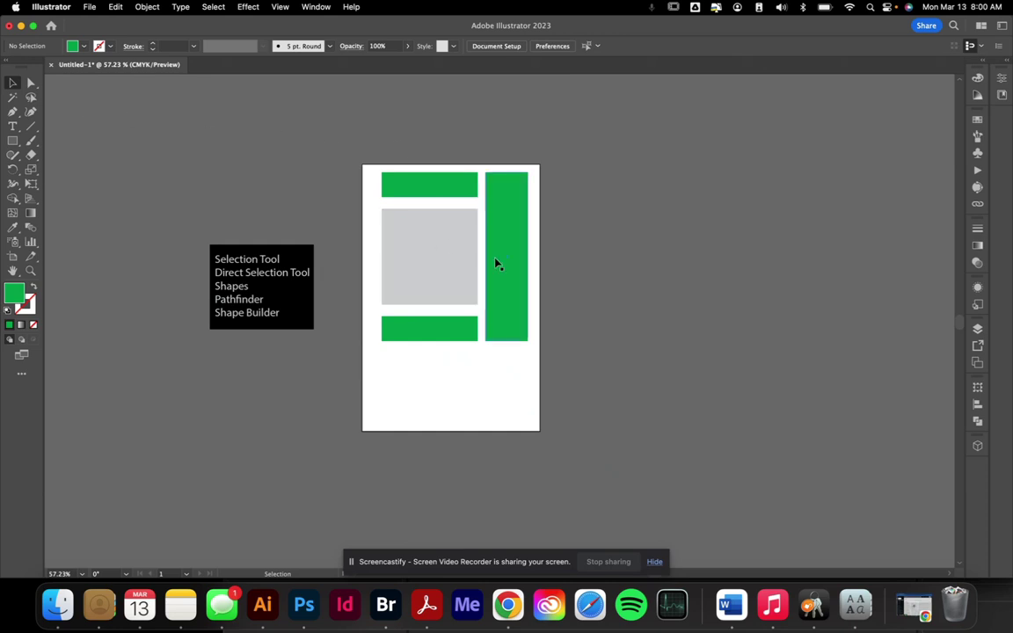
left_click(429, 188)
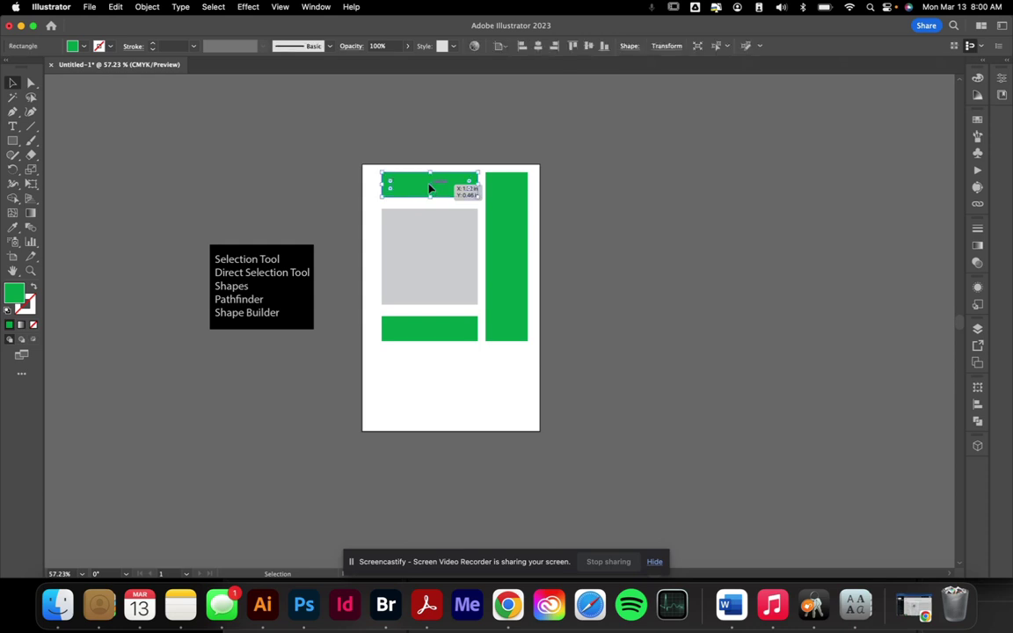
scroll(388, 198, "up", 5)
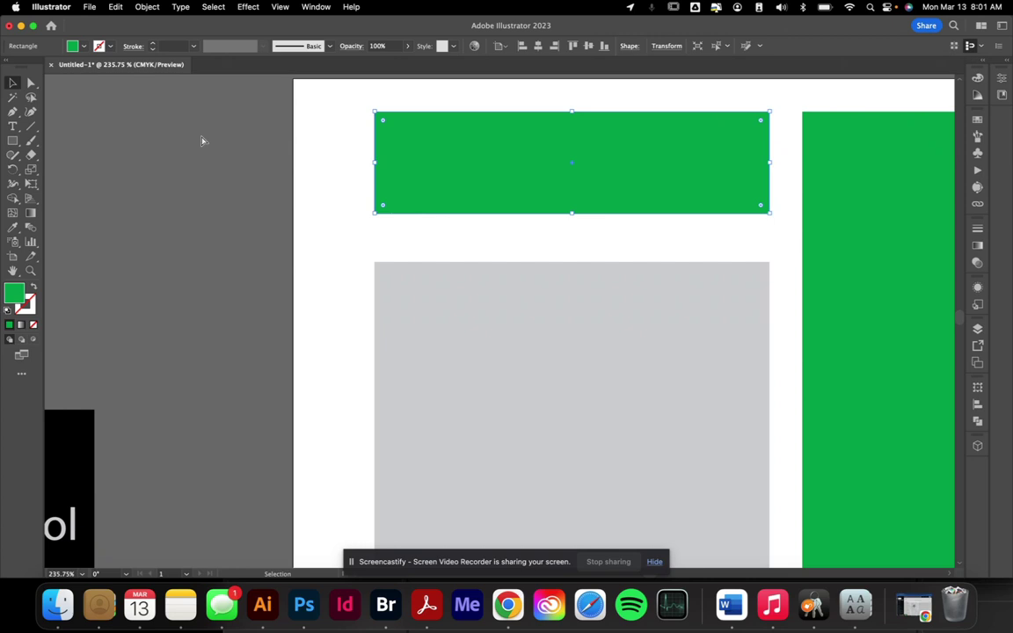
key("super+y")
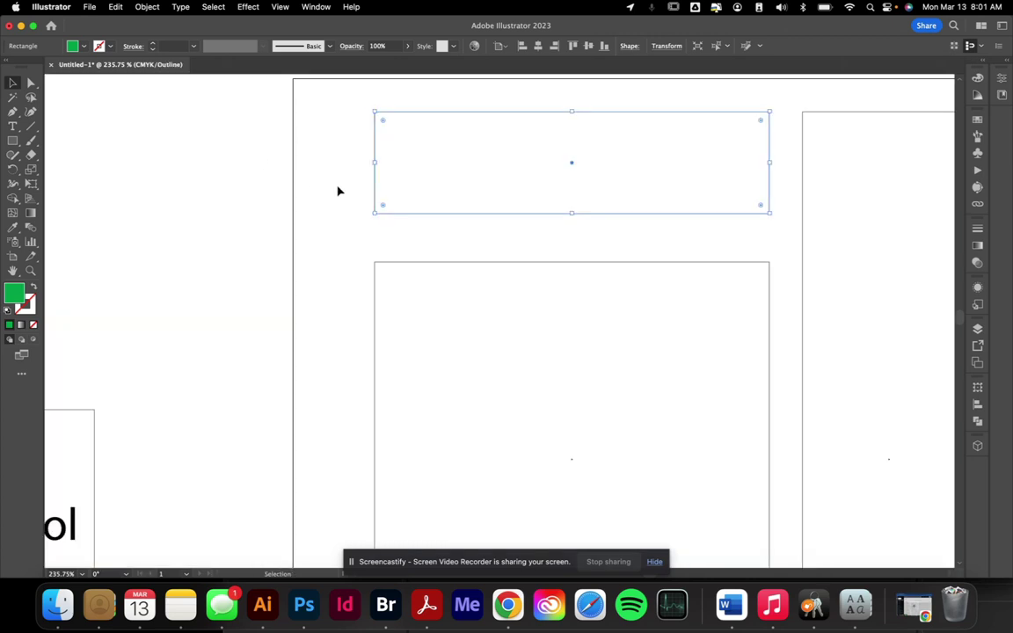
left_click(313, 188)
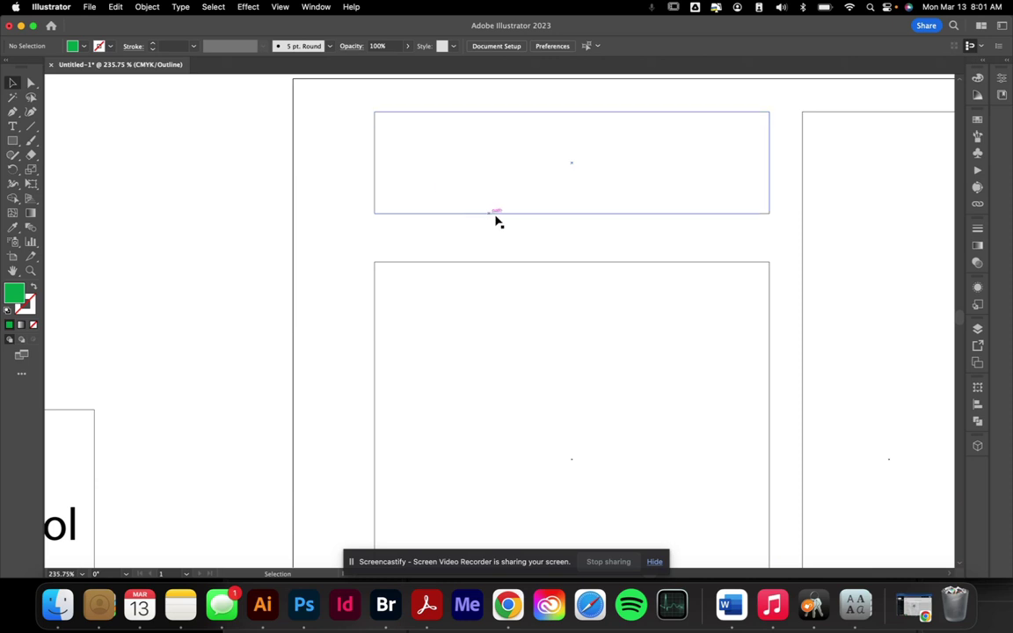
left_click(423, 115)
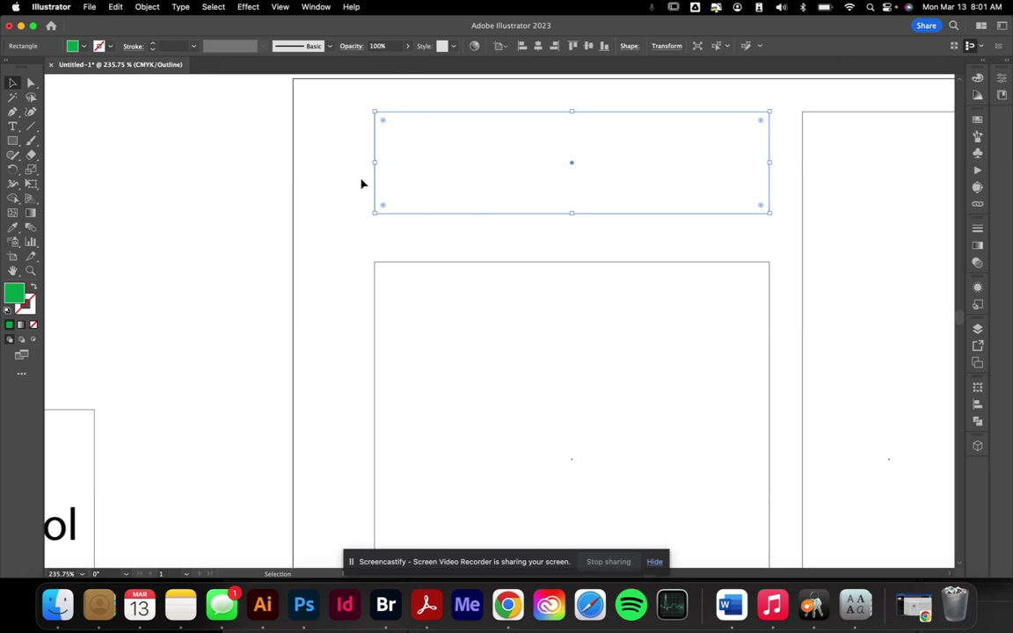
left_click(153, 171)
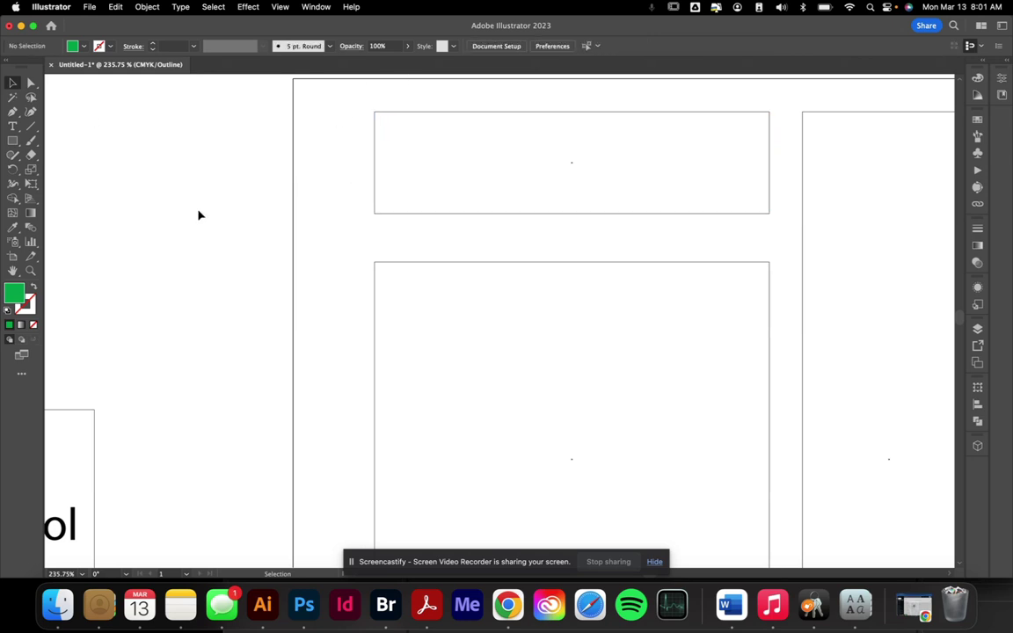
key("super+y")
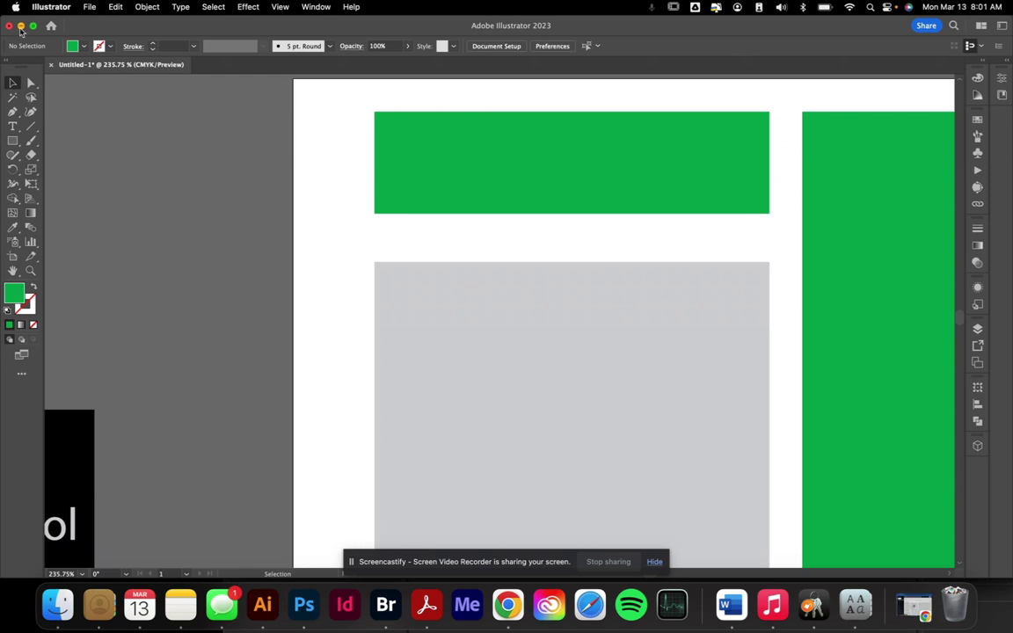
- Try rounding the upper green bar's top-left corner, then undo it
left_click(449, 168)
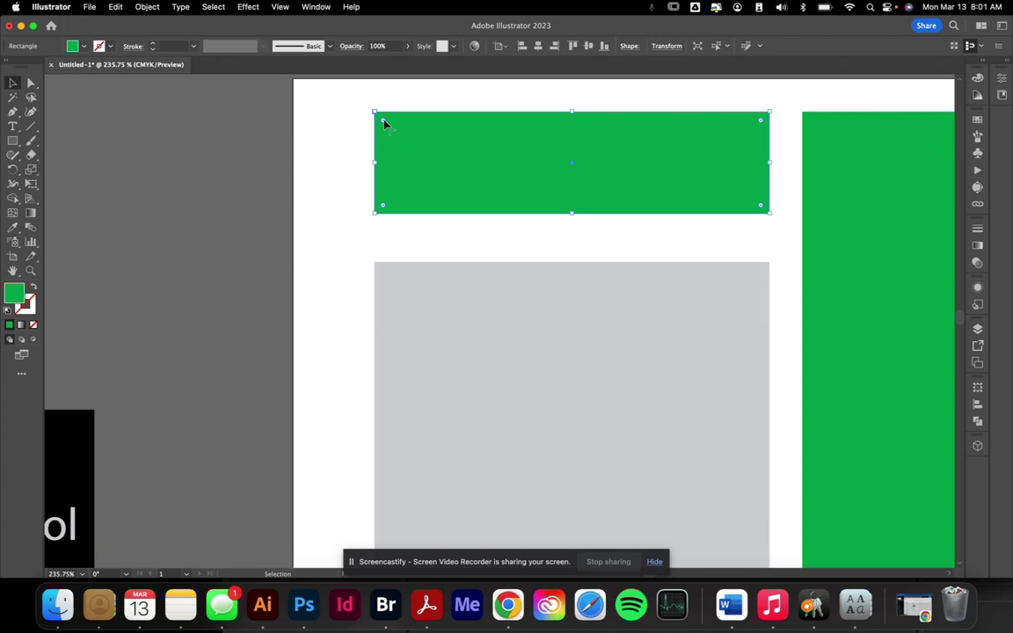
left_click_drag(384, 124, 372, 104)
left_click_drag(384, 123, 393, 133)
left_click(305, 134)
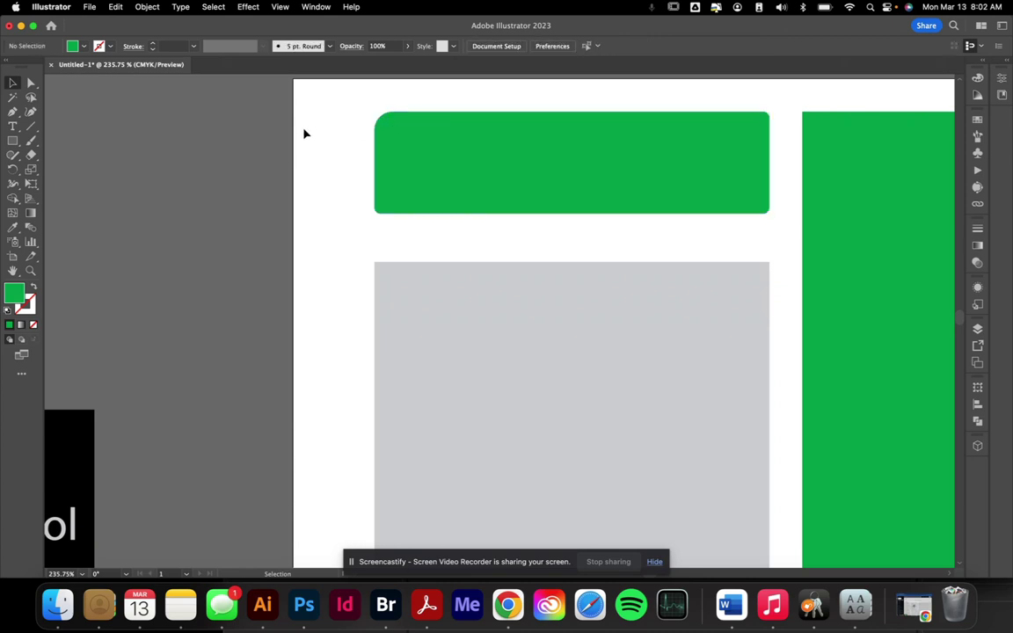
key("super+z")
key("super+z")
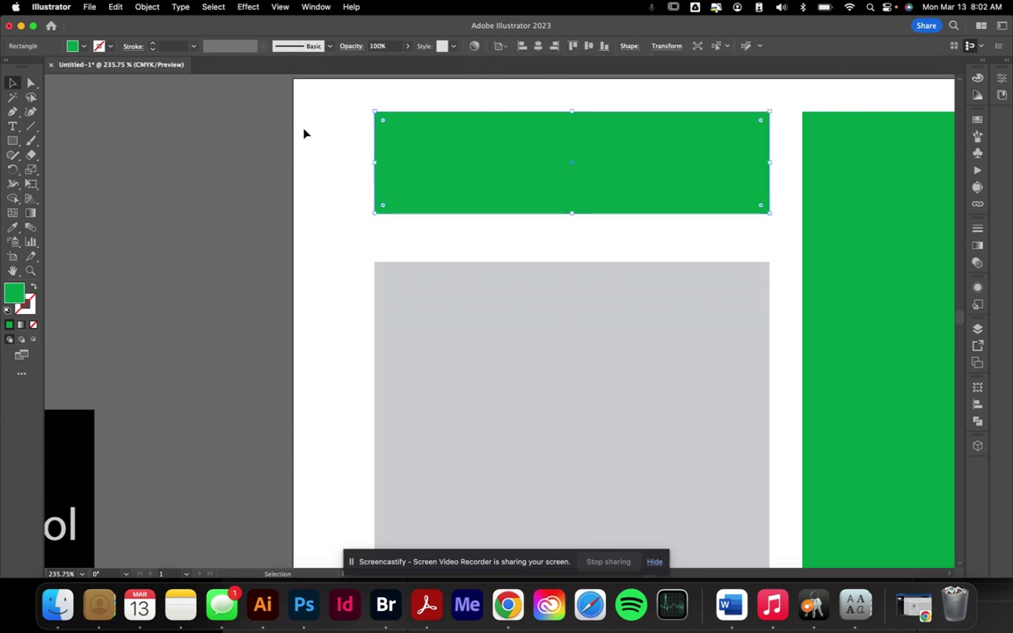
- Drag the bar's top-left anchor into a wedge, then undo back to a sharp rectangle
left_click(32, 84)
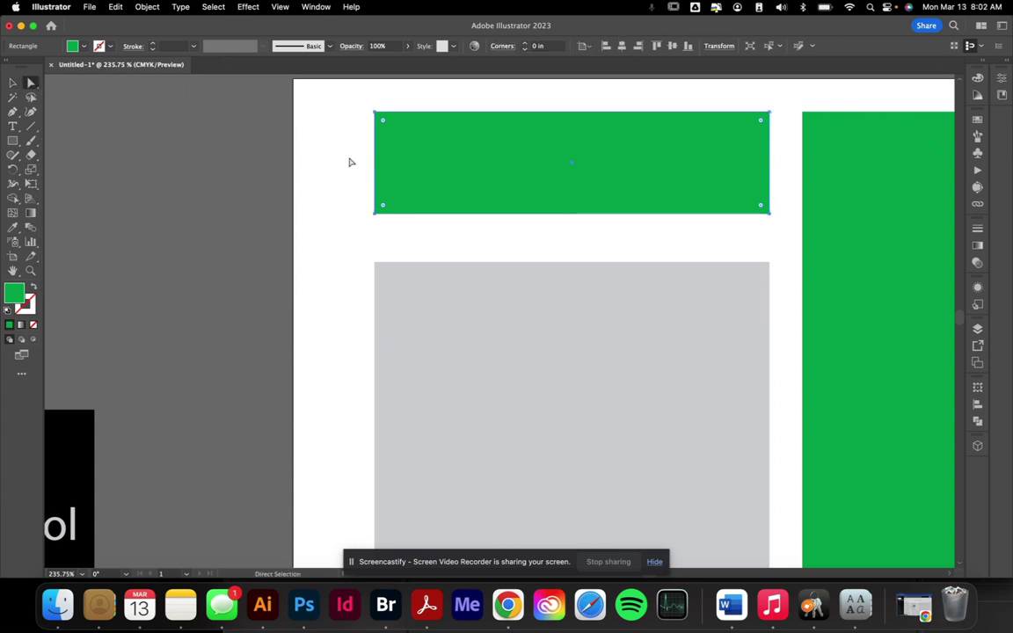
left_click(378, 116)
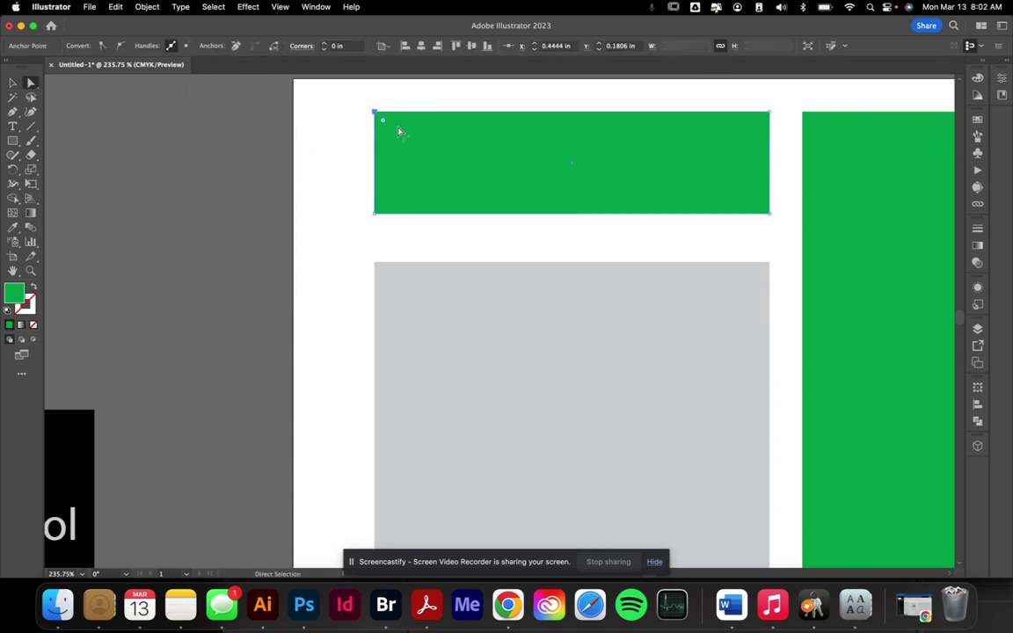
left_click_drag(378, 116, 719, 573)
scroll(719, 573, "right", 5)
key("super+0")
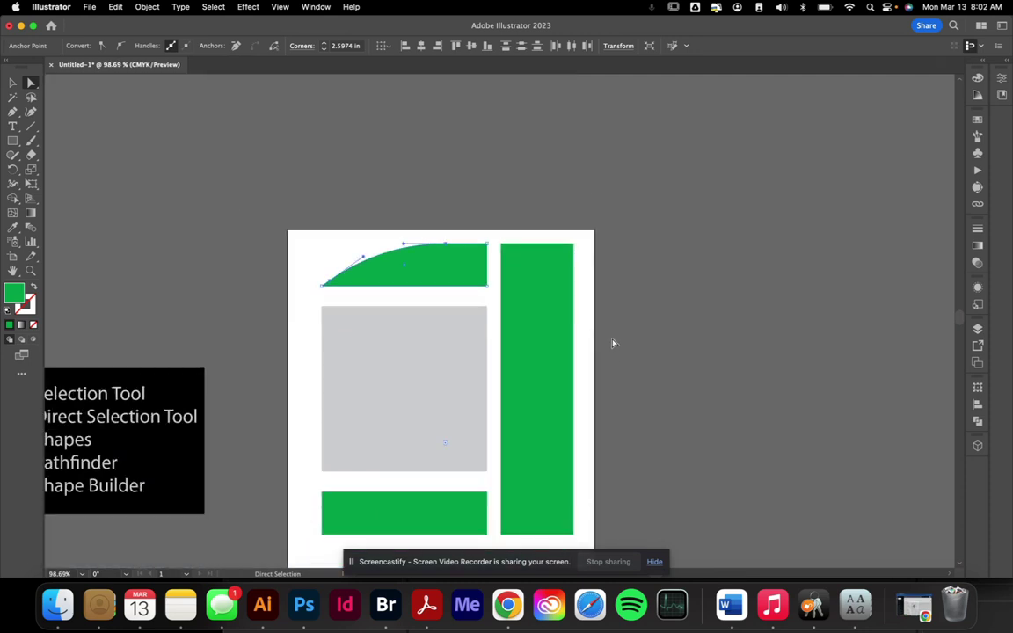
left_click(613, 343)
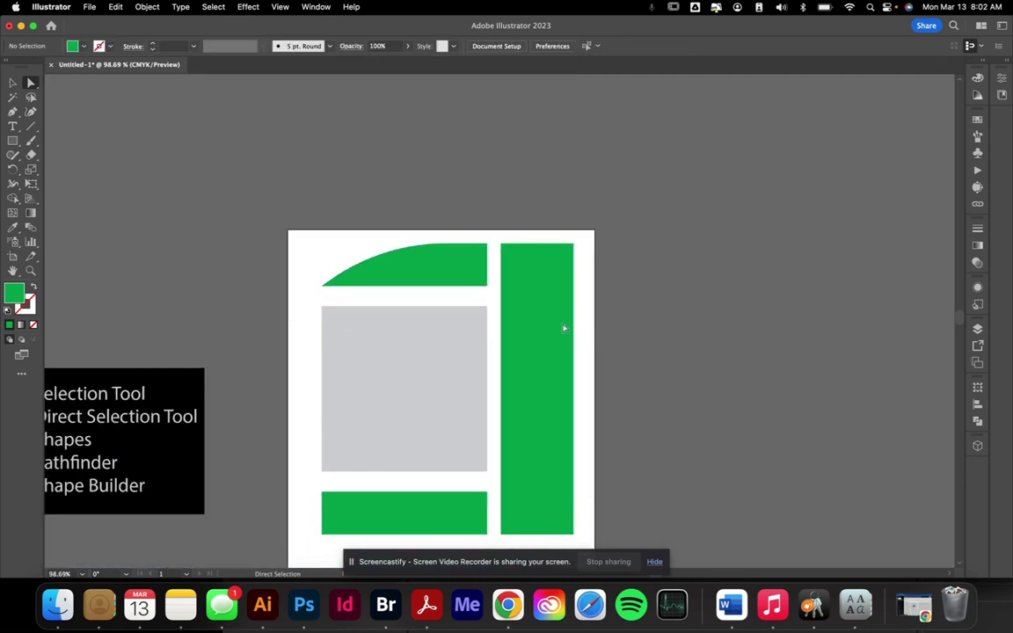
key("super+z")
key("super+z")
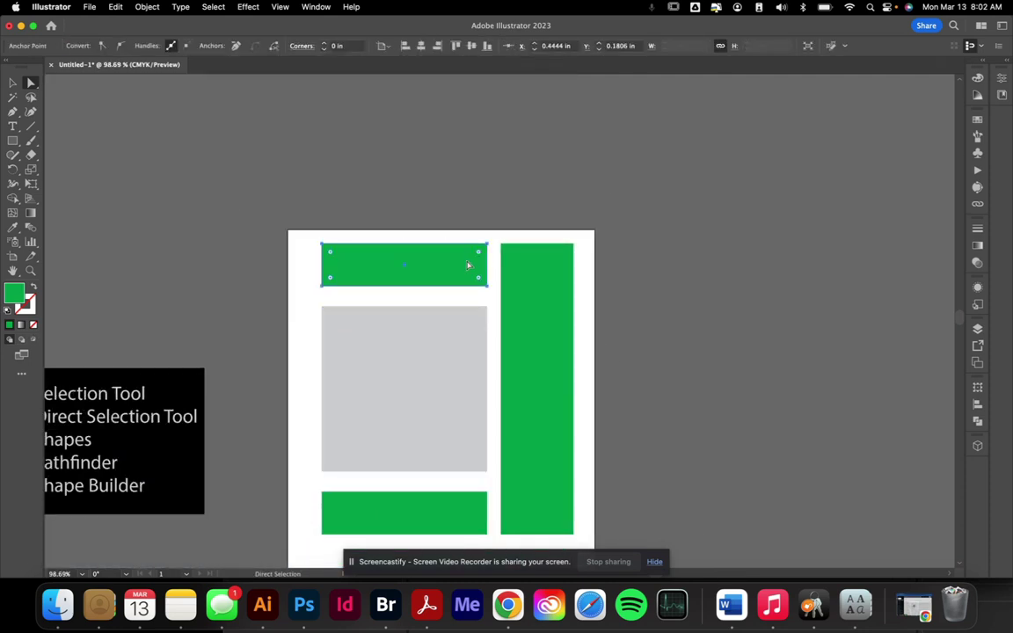
- Round the top corners of the upper green bar
left_click(475, 266)
left_click_drag(310, 235, 384, 341)
left_click(282, 317)
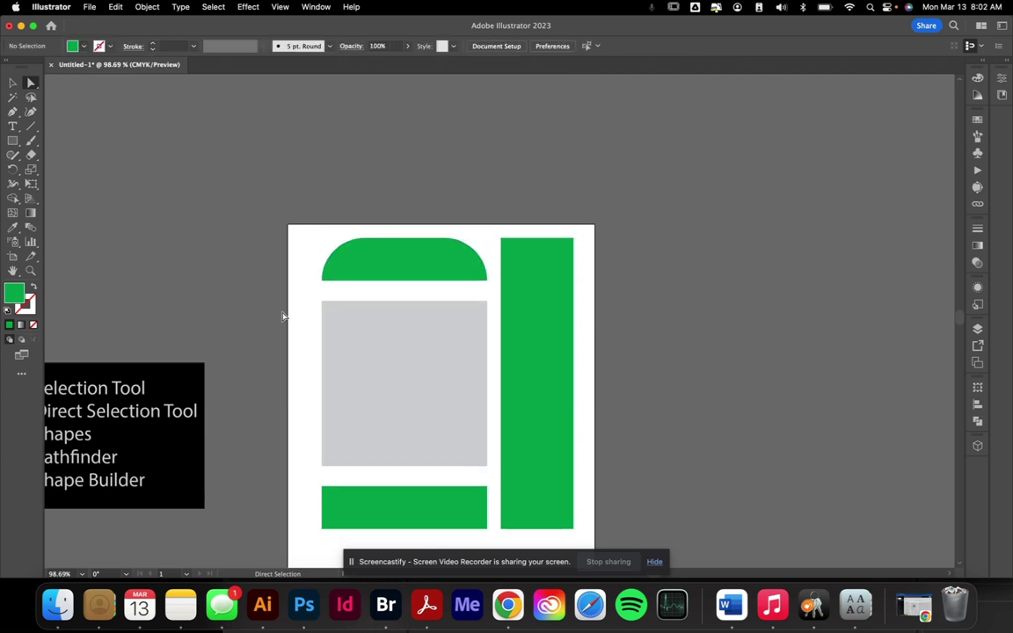
scroll(298, 386, "down", 2)
- Round the bottom corners of the lower green bar
left_click_drag(308, 464, 503, 517)
left_click_drag(488, 470, 288, 309)
left_click(287, 308)
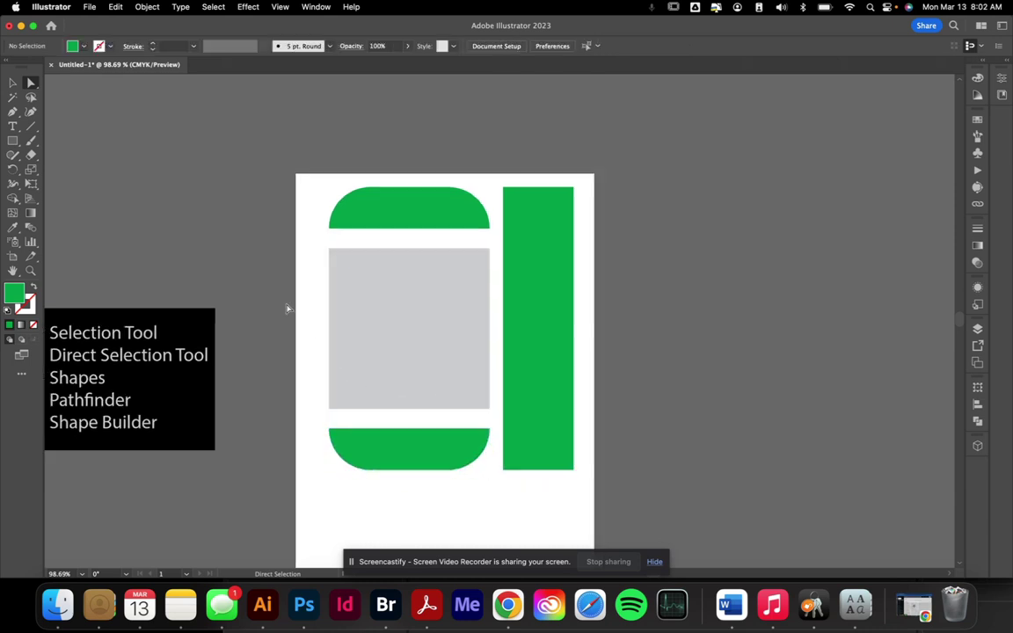
scroll(287, 308, "down", 3)
scroll(286, 308, "up", 4)
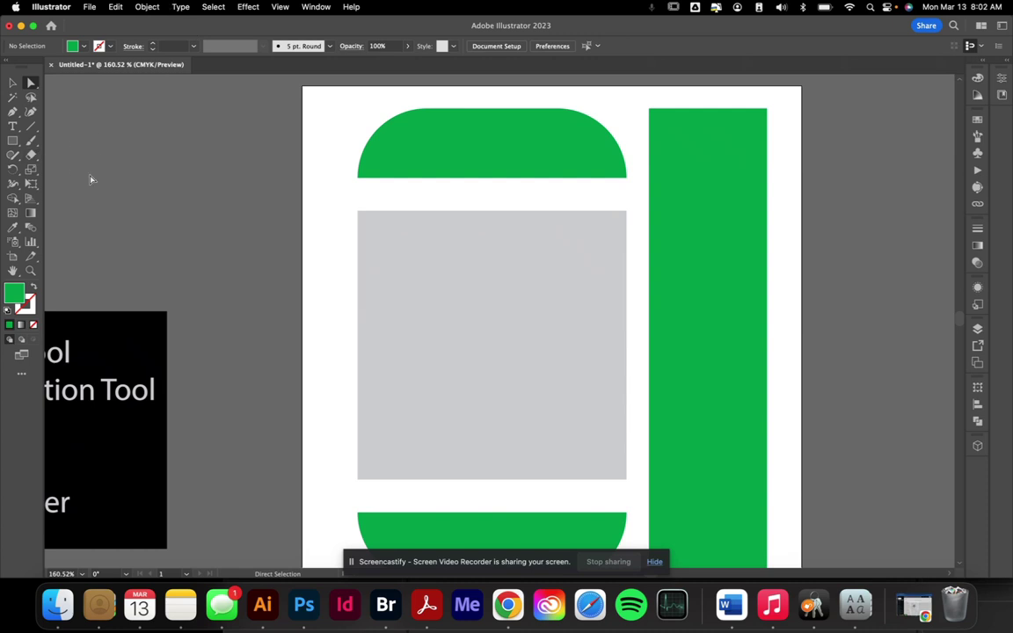
scroll(102, 183, "left", 3)
scroll(102, 183, "down", 1)
scroll(102, 183, "left", 1)
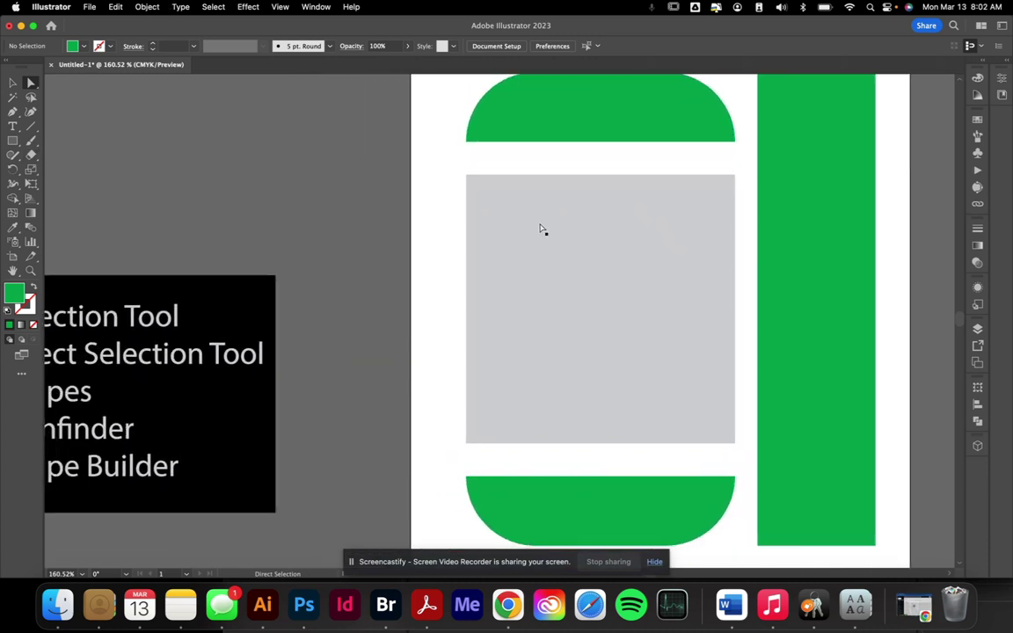
- Draw a trial ellipse right of the artboard with the Ellipse Tool, then undo it
left_click(15, 144)
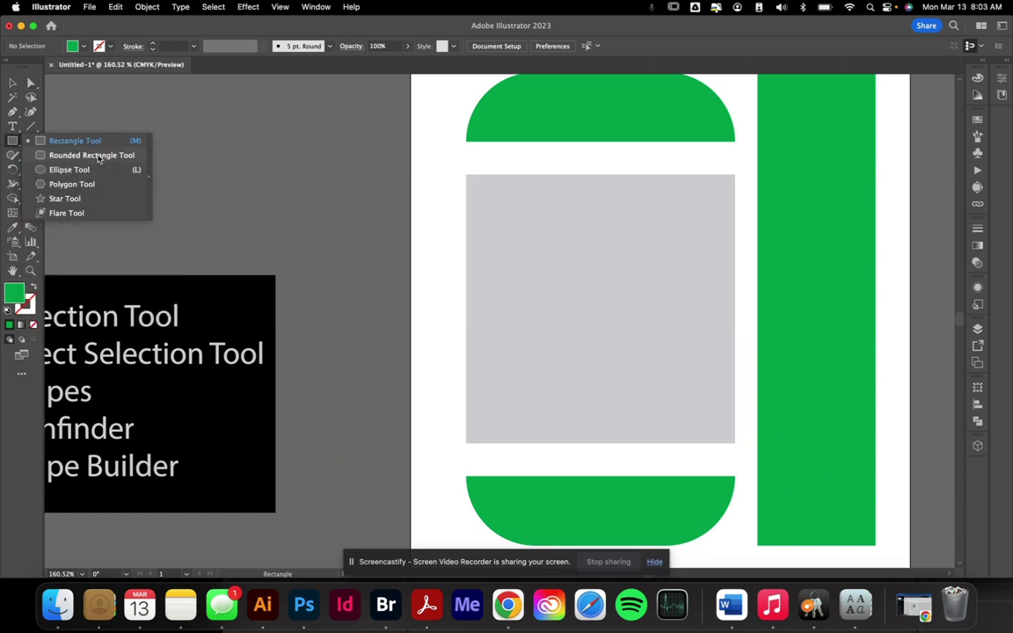
left_click(69, 169)
scroll(165, 163, "down", 3)
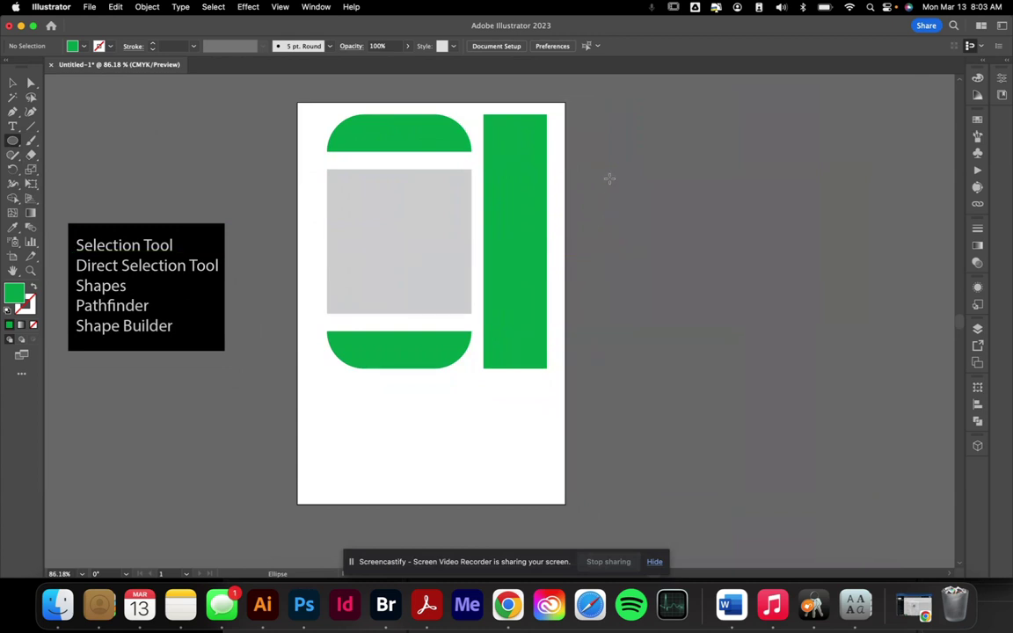
left_click_drag(598, 155, 741, 317)
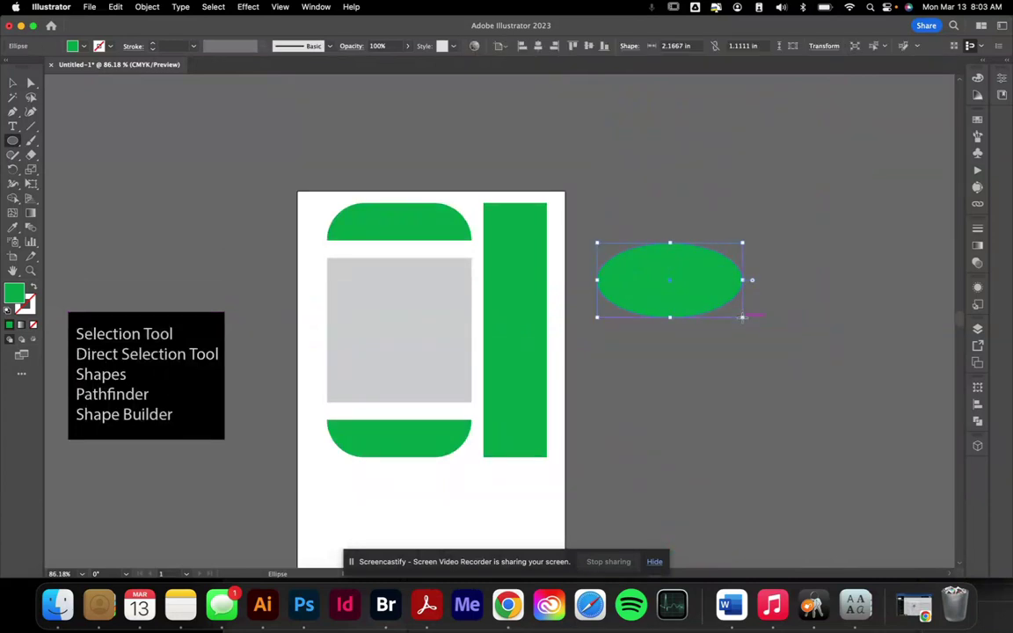
key("super+z")
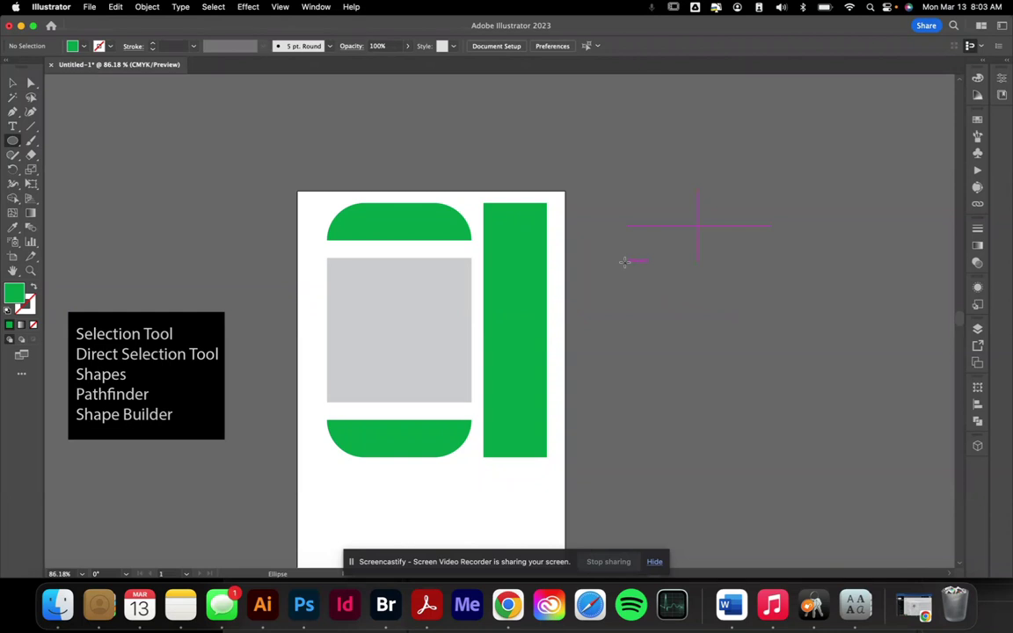
- Draw a 3.125 in by 3.125 in green circle right of the artboard
left_click_drag(625, 261, 783, 472)
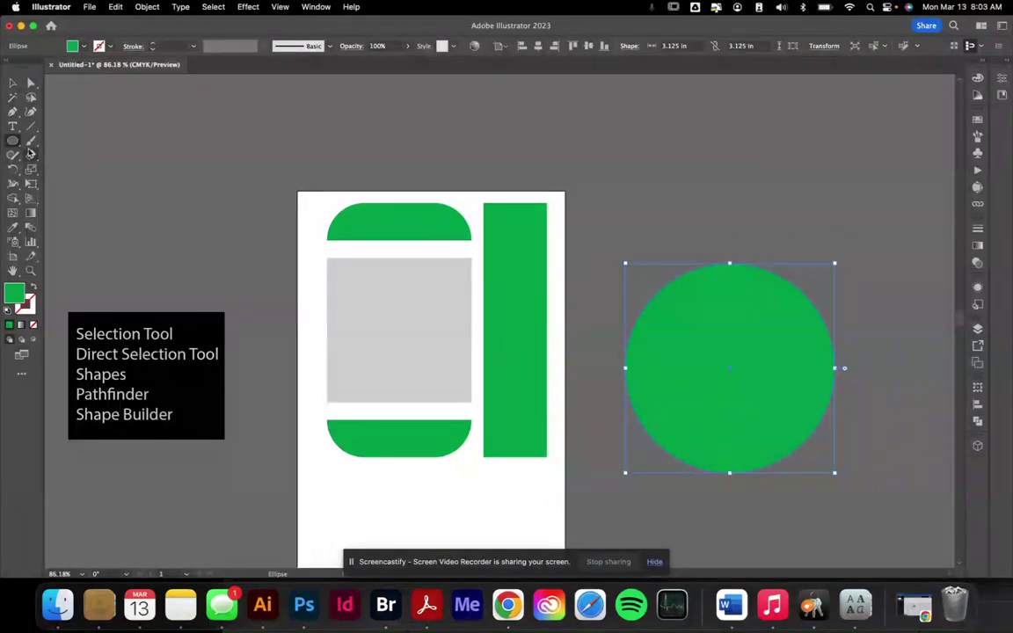
left_click_drag(12, 141, 72, 139)
left_click_drag(624, 96, 625, 96)
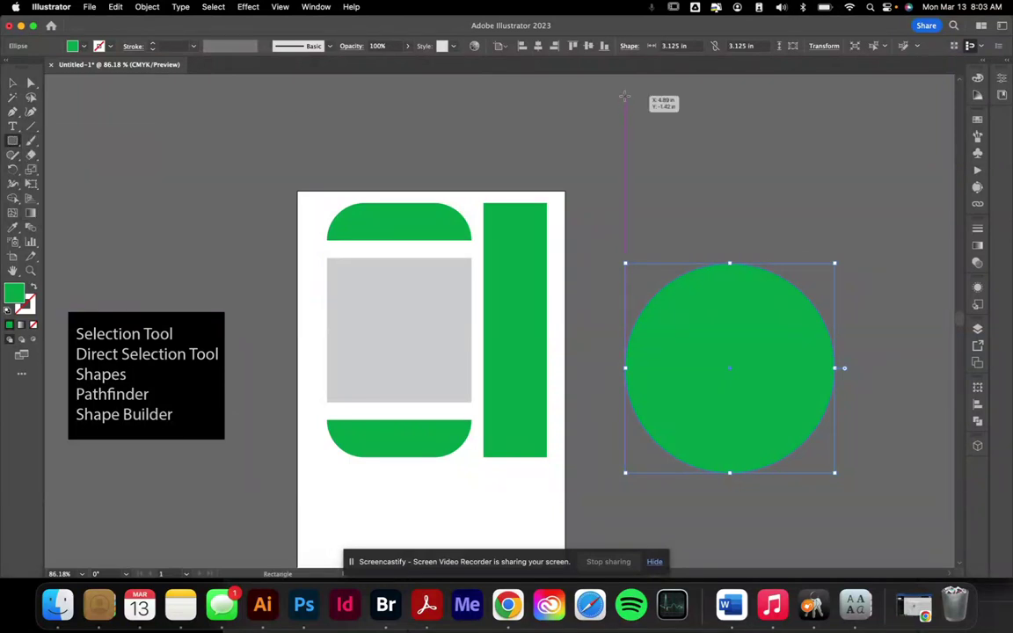
- Draw a green square above the circle and shift it further right
left_click_drag(624, 96, 773, 233)
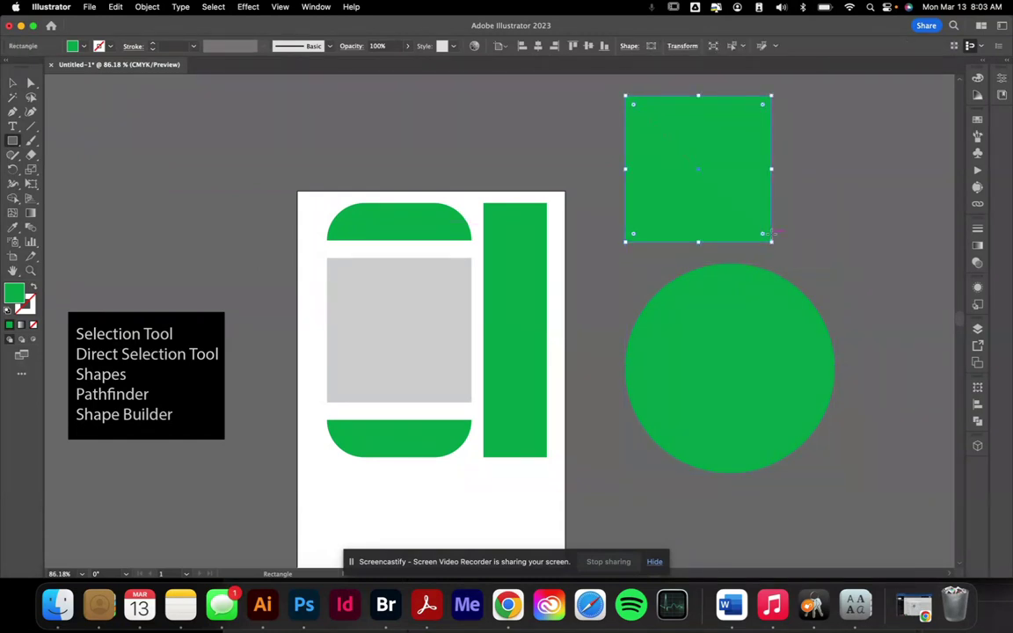
left_click(12, 82)
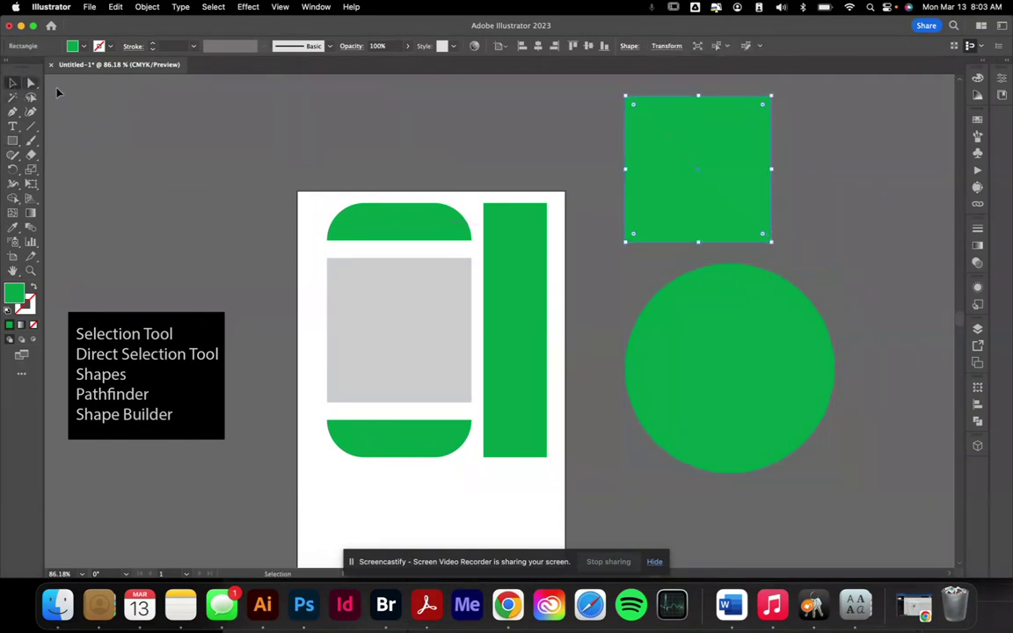
left_click(356, 130)
left_click_drag(714, 166, 832, 176)
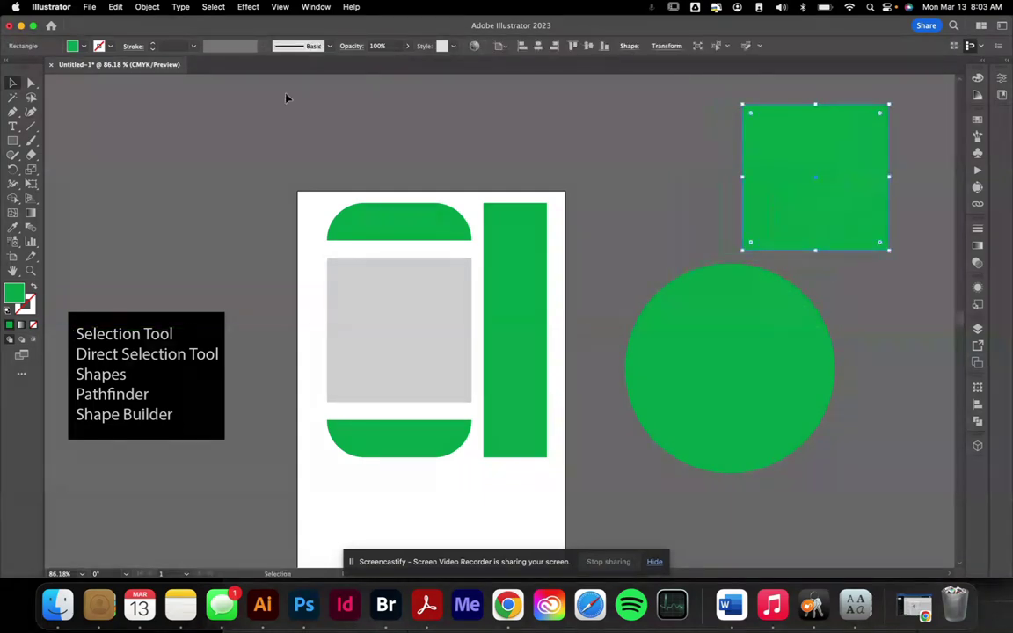
scroll(287, 96, "down", 2)
- Draw a rounded rectangle at the top left, check its properties, then delete it
left_click_drag(19, 145, 61, 141)
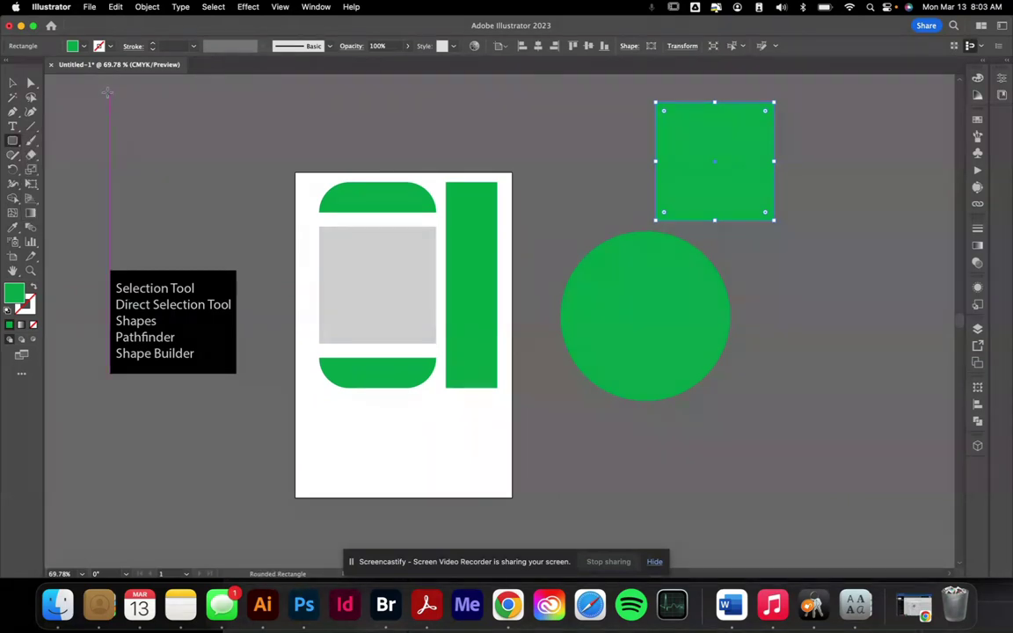
mouse_move(110, 93)
left_mouse_down()
mouse_move(224, 219)
mouse_move(258, 235)
left_mouse_up()
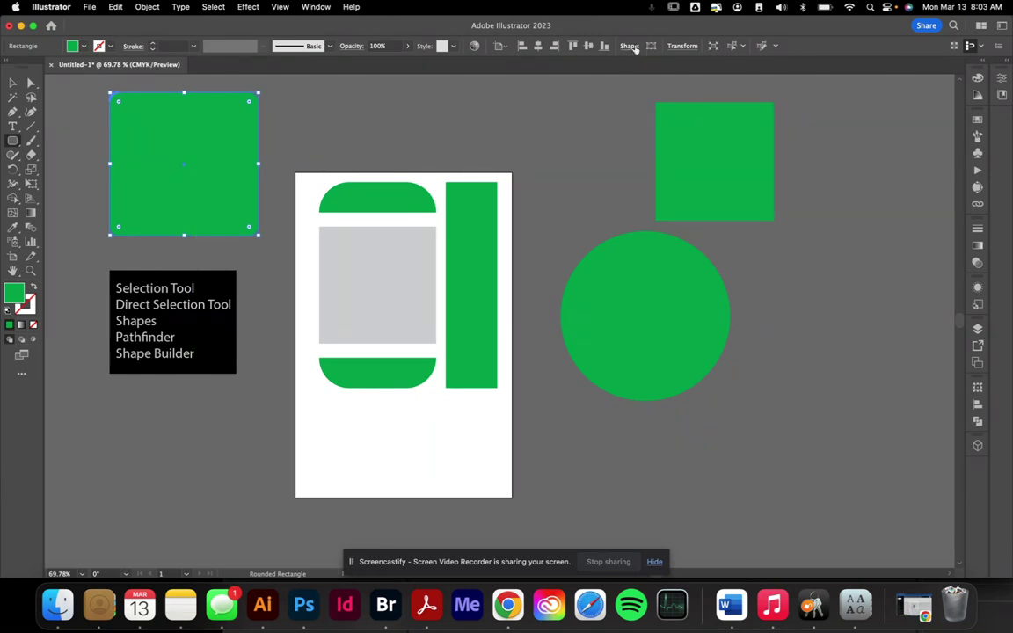
left_click(679, 47)
left_click(15, 85)
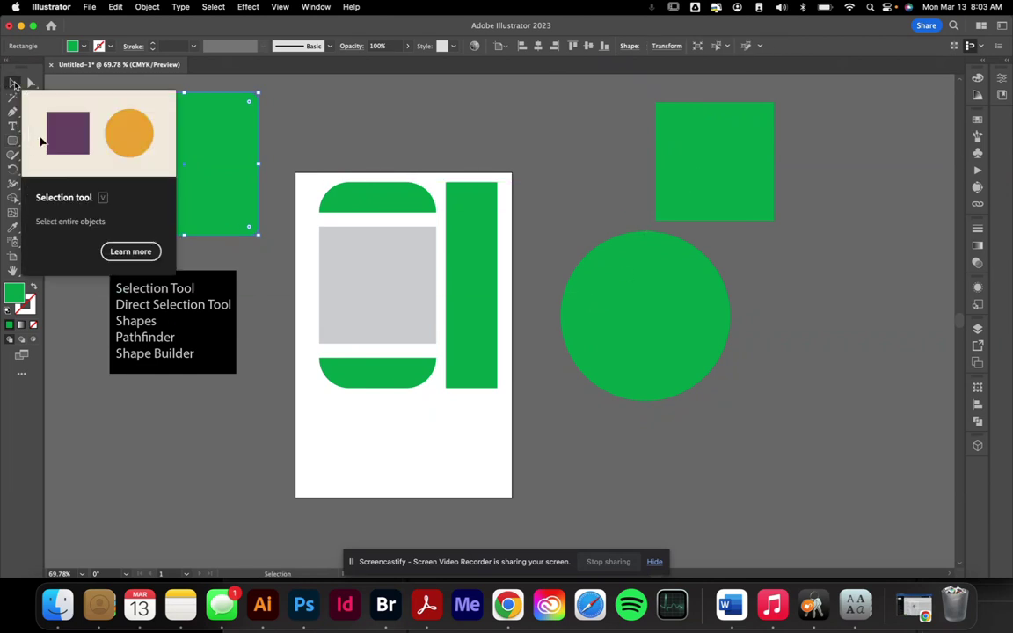
key("Delete")
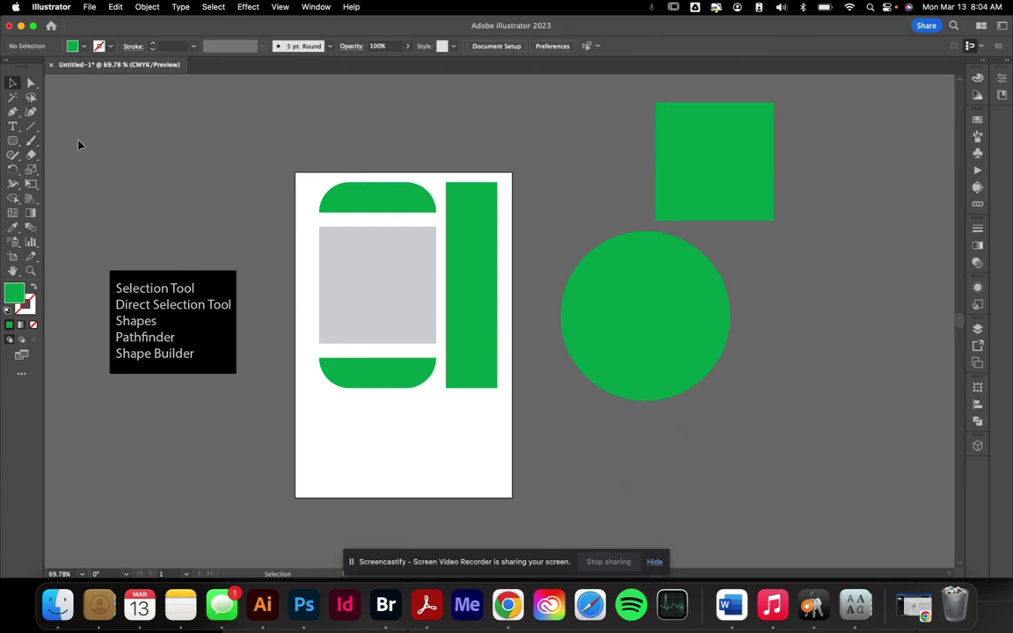
- Try drawing polygons at the top left with different side counts, then undo them
left_click(12, 141)
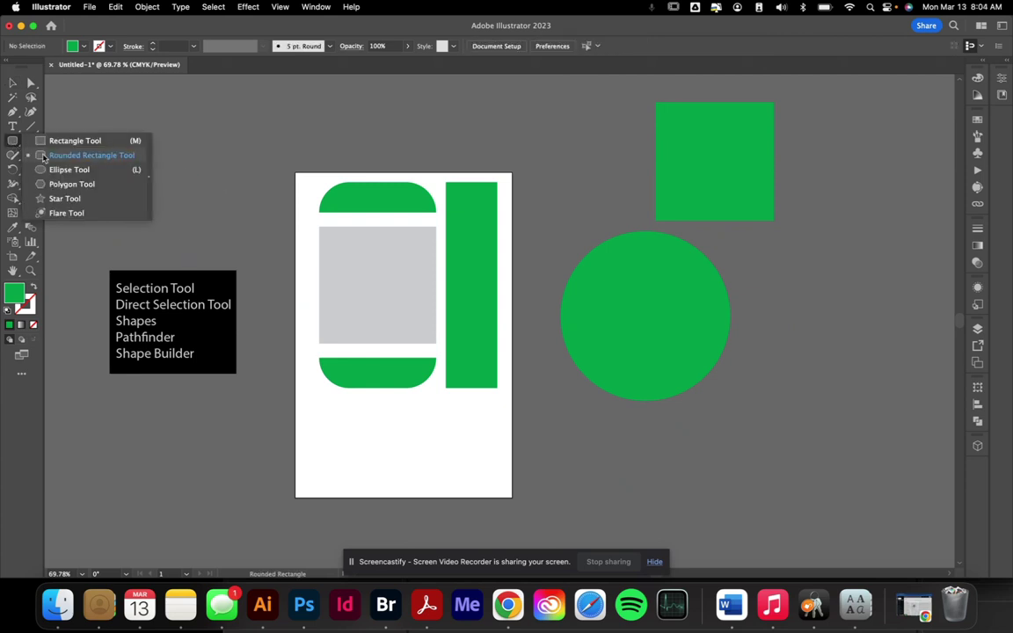
left_click(80, 188)
mouse_move(127, 124)
left_mouse_down()
mouse_move(204, 175)
mouse_move(193, 163)
mouse_move(196, 173)
left_mouse_up()
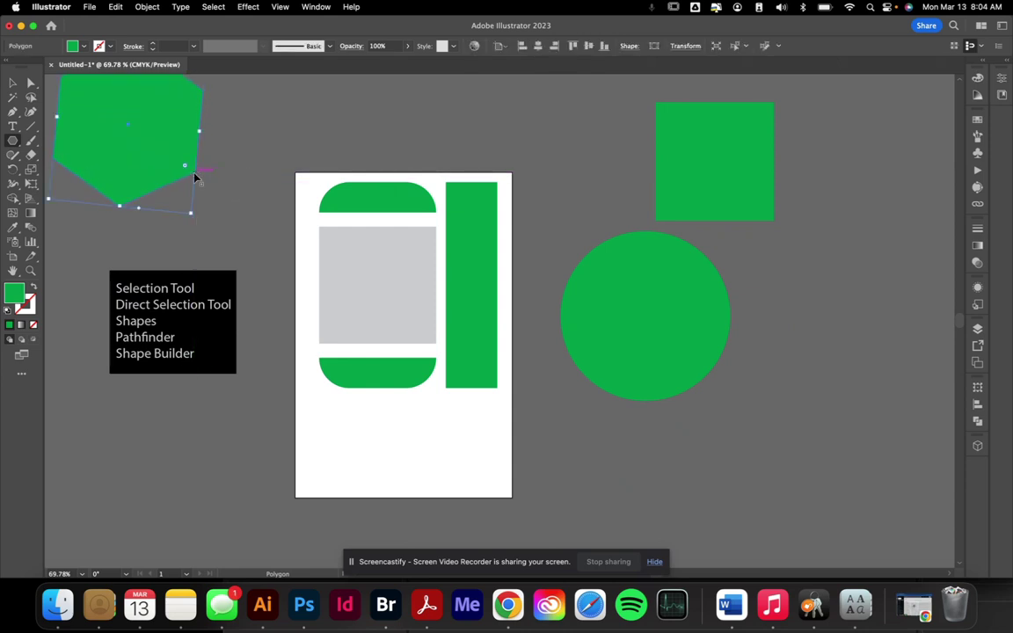
key("super+z")
scroll(193, 169, "down", 5)
scroll(193, 170, "up", 3)
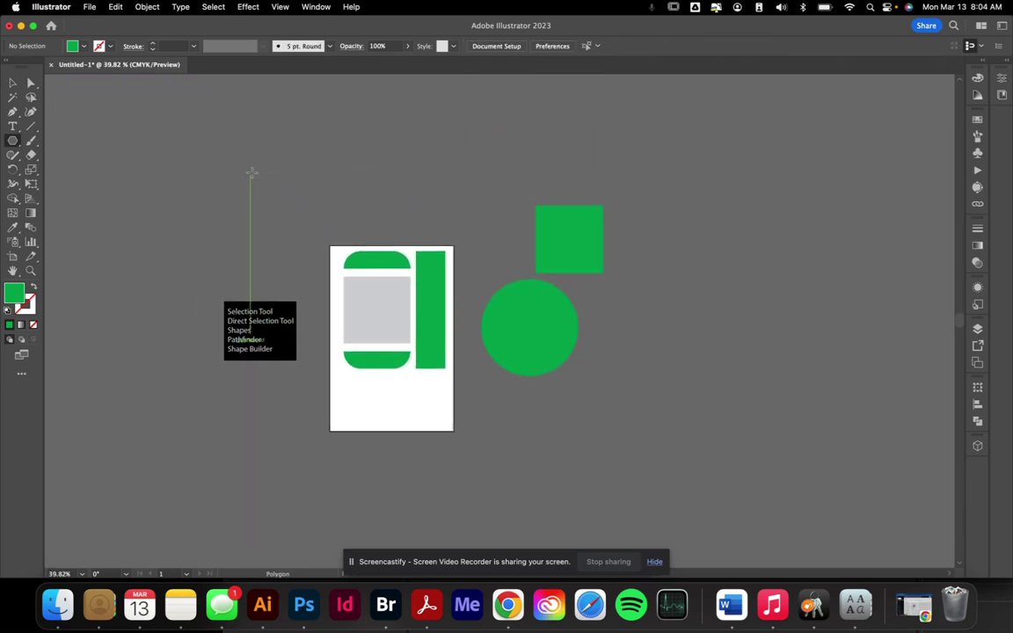
left_click_drag(245, 151, 178, 138)
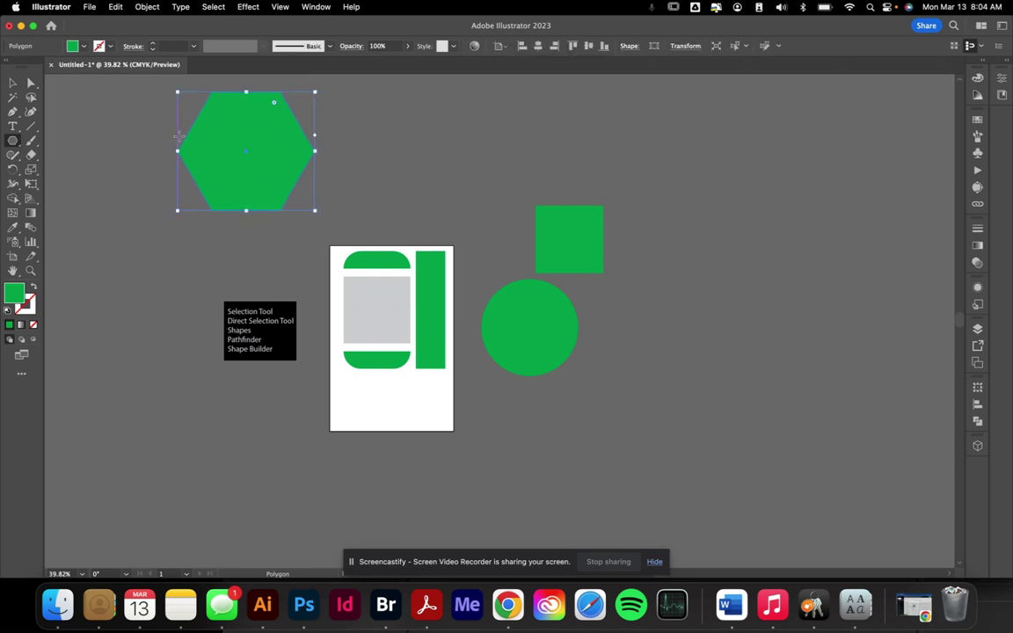
key("BackSpace")
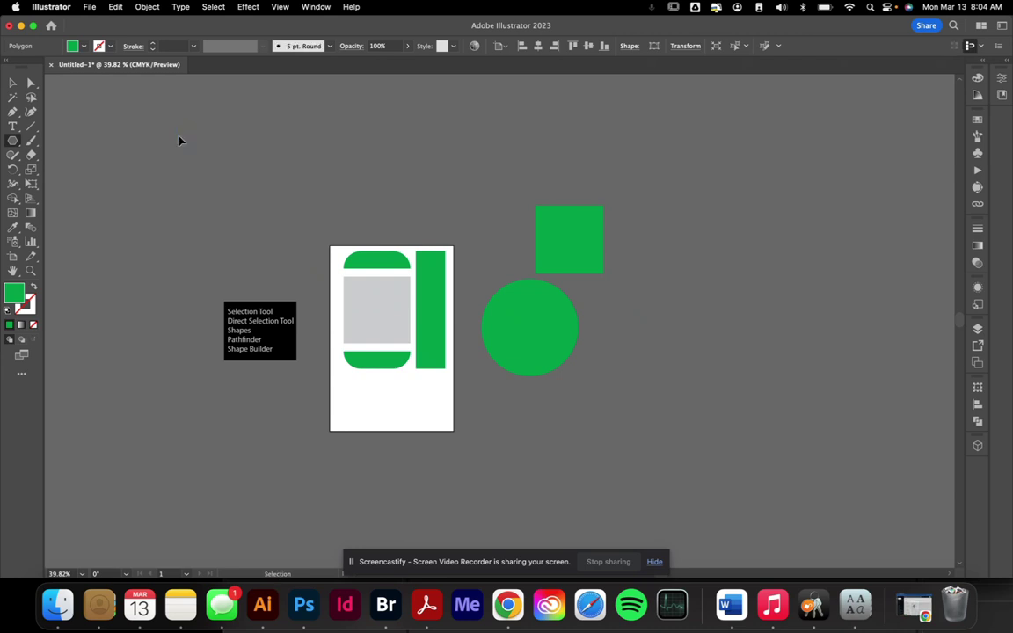
left_click_drag(181, 138, 211, 178)
key("Down")
key("Down")
key("Down")
key("Up")
key("Up")
key("Up")
key("Up")
key("Up")
key("Up")
key("Up")
key("Up")
key("Up")
key("Up")
key("Up")
key("super+z")
key("super+z")
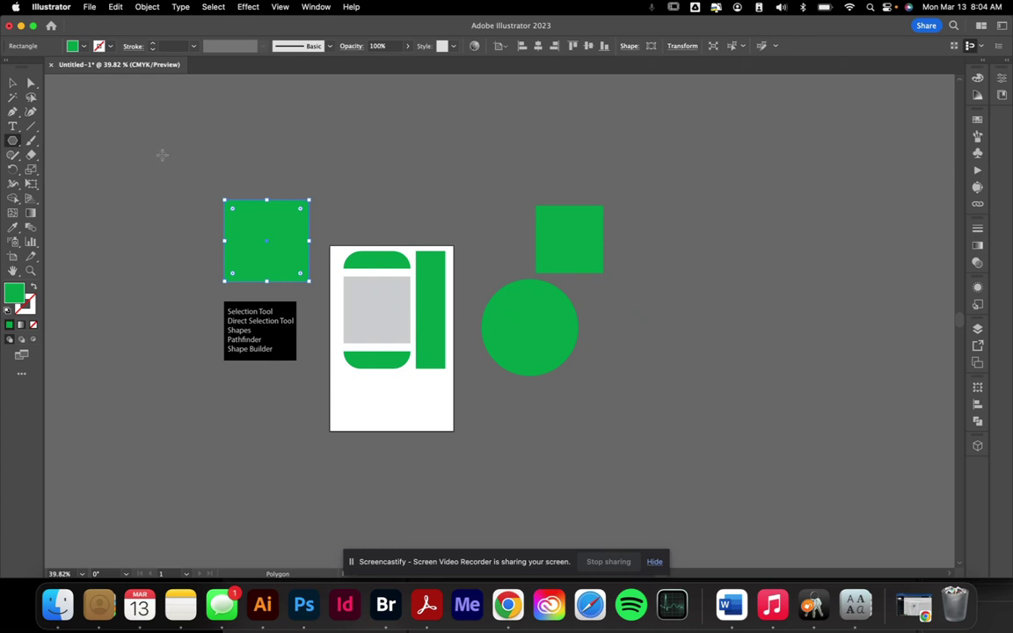
- Delete the extra green square left of the artboard
left_click(13, 83)
left_click(187, 177)
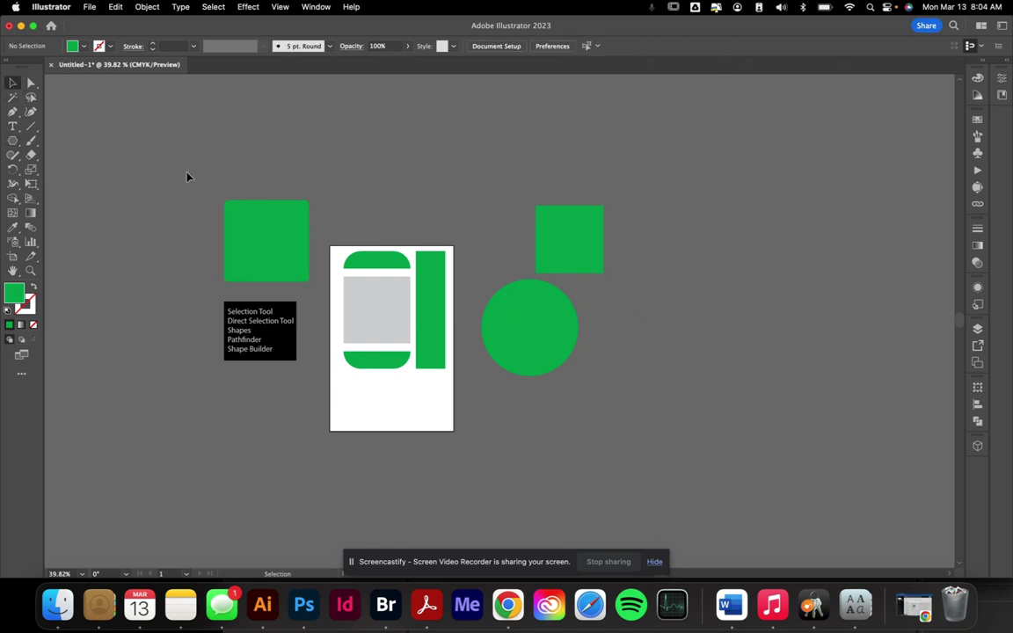
left_click(250, 217)
key("Delete")
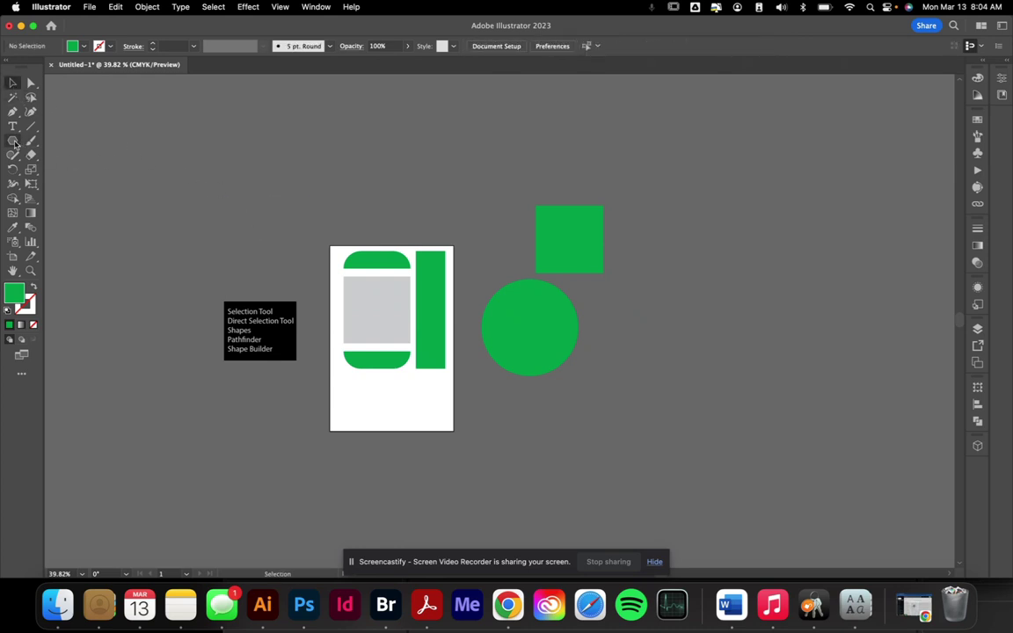
- Create an 8-sided polygon through the Polygon dialog, then select and delete it
left_click(13, 141)
left_click(163, 200)
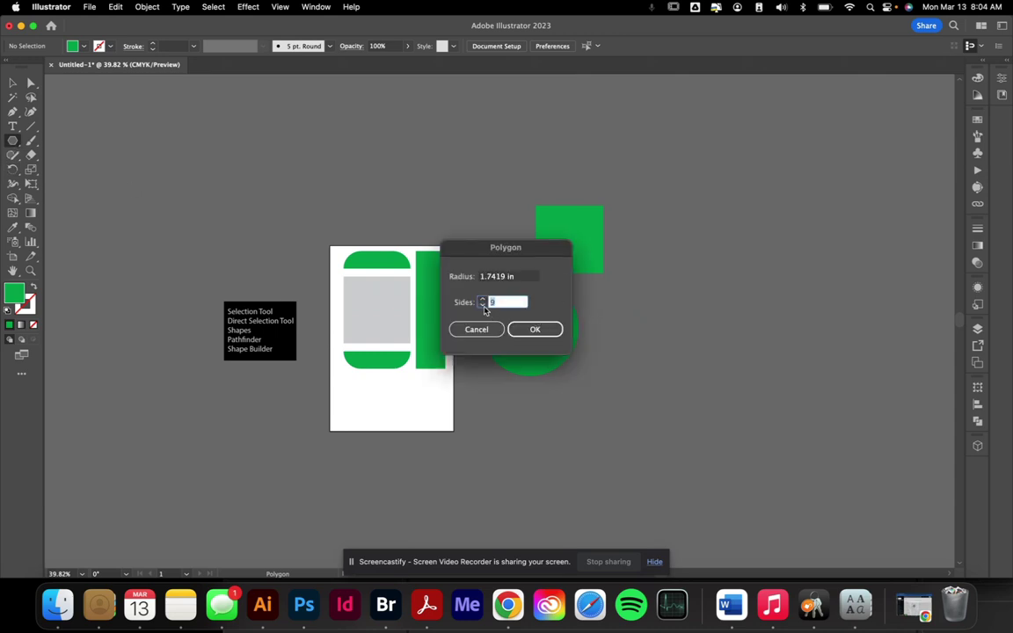
left_click(539, 329)
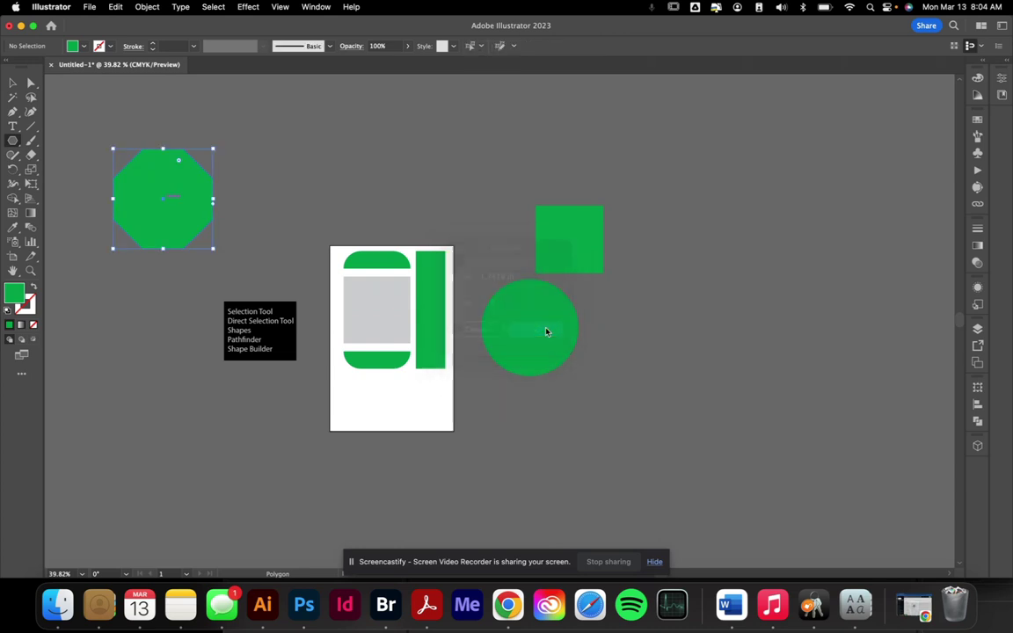
left_click(12, 82)
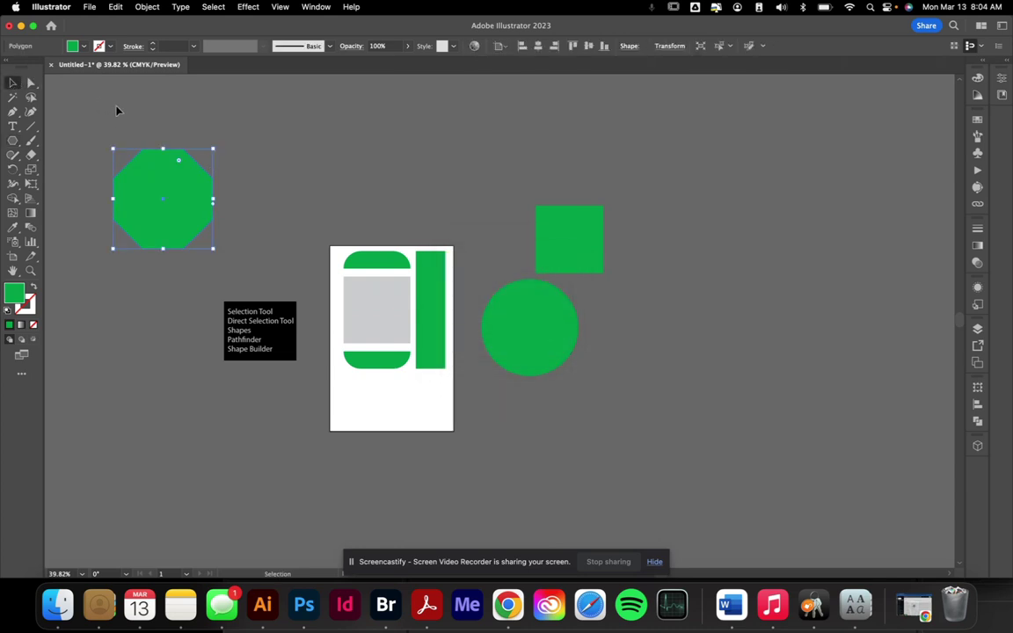
left_click(117, 110)
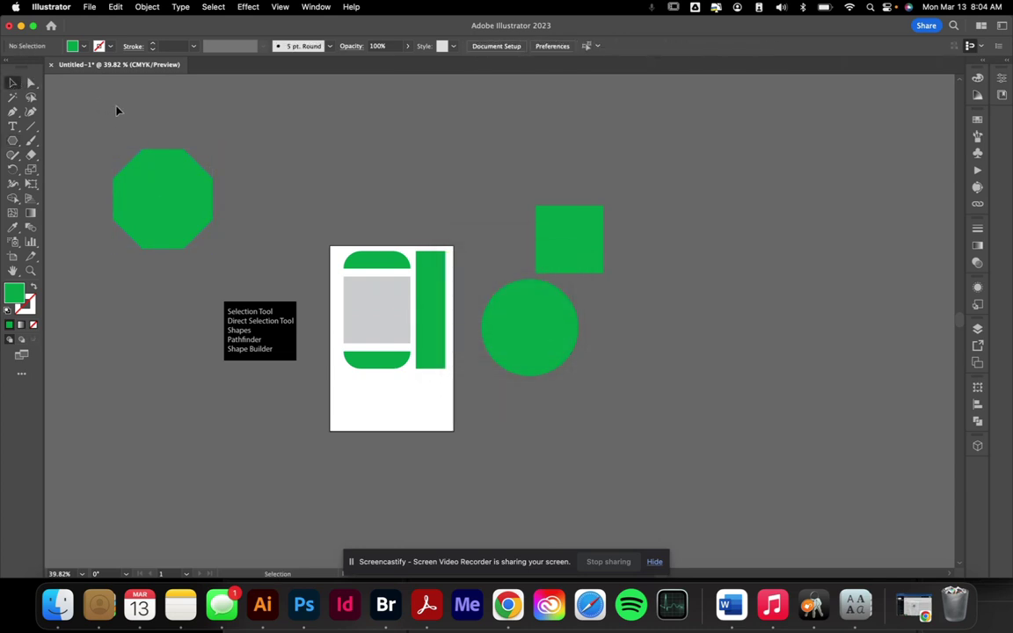
left_click(162, 176)
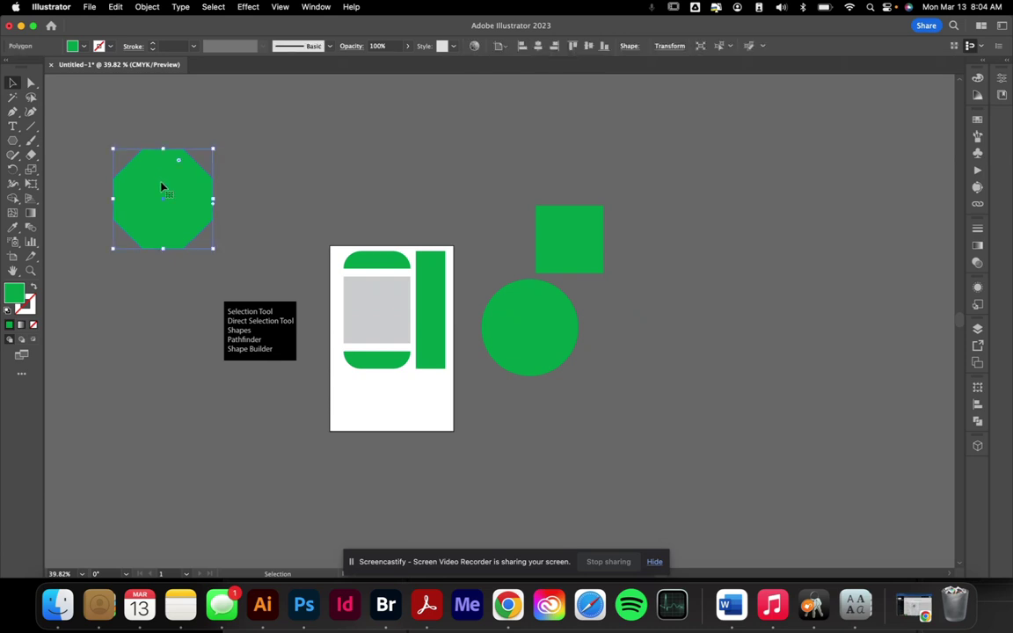
key("Delete")
left_click(12, 143)
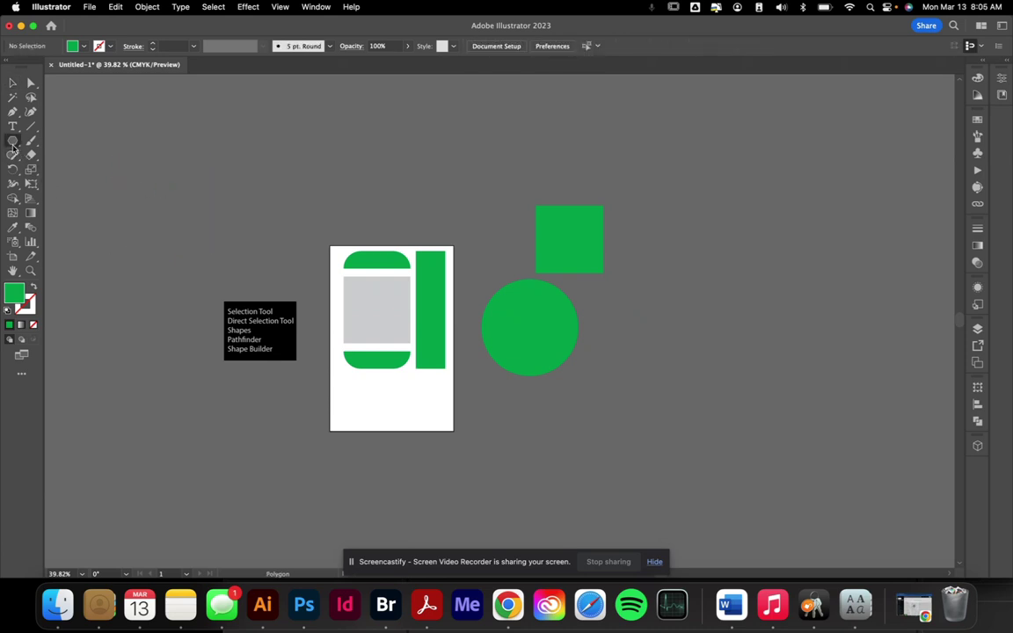
left_click(13, 144)
left_click(83, 204)
left_click(190, 172)
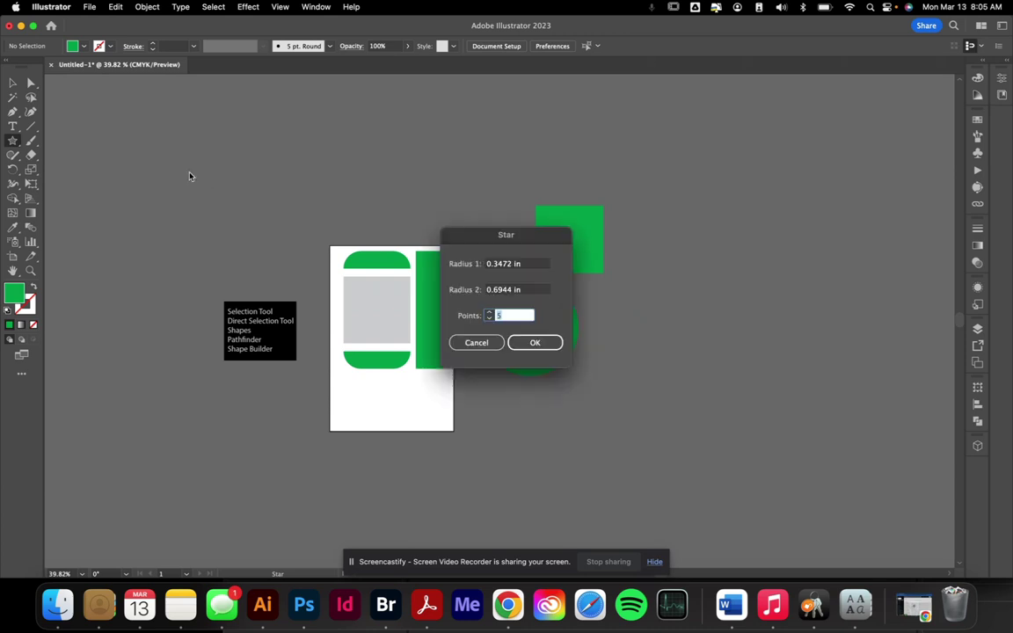
left_click(543, 342)
left_click(13, 83)
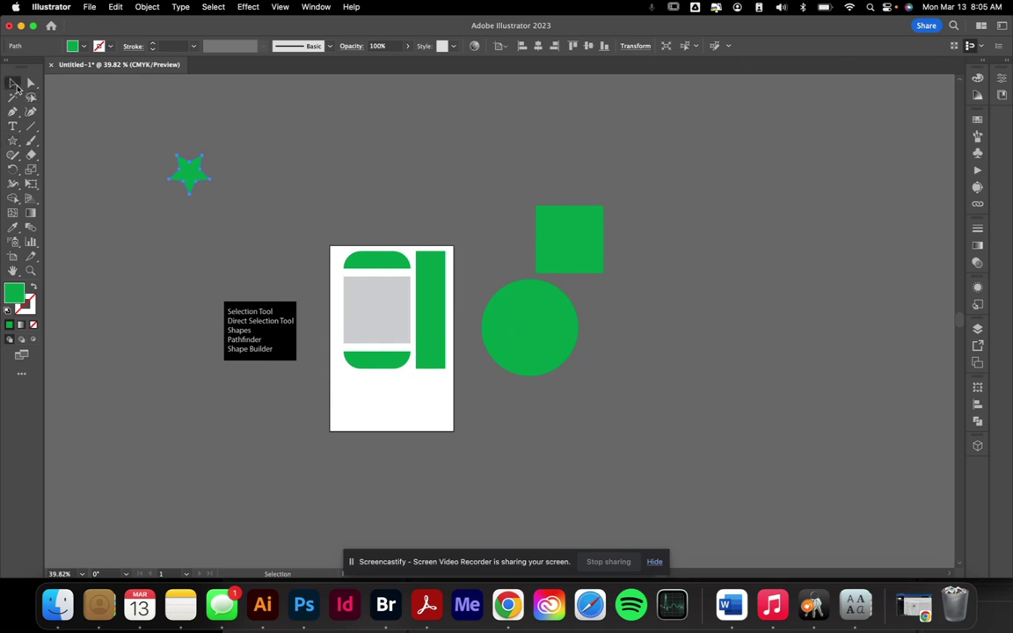
left_click_drag(212, 194, 267, 248)
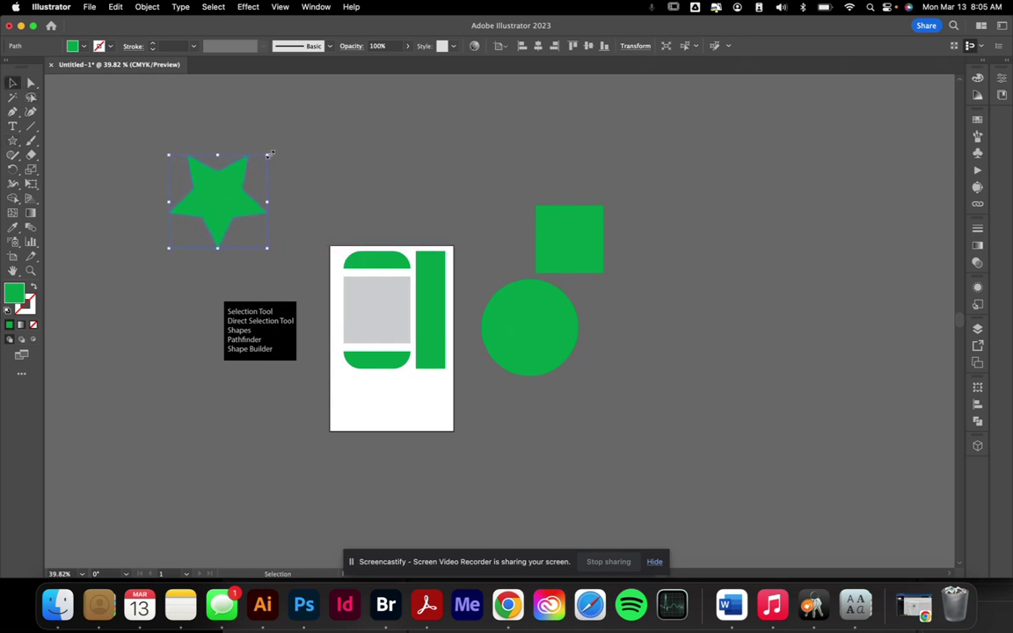
left_click_drag(272, 152, 285, 199)
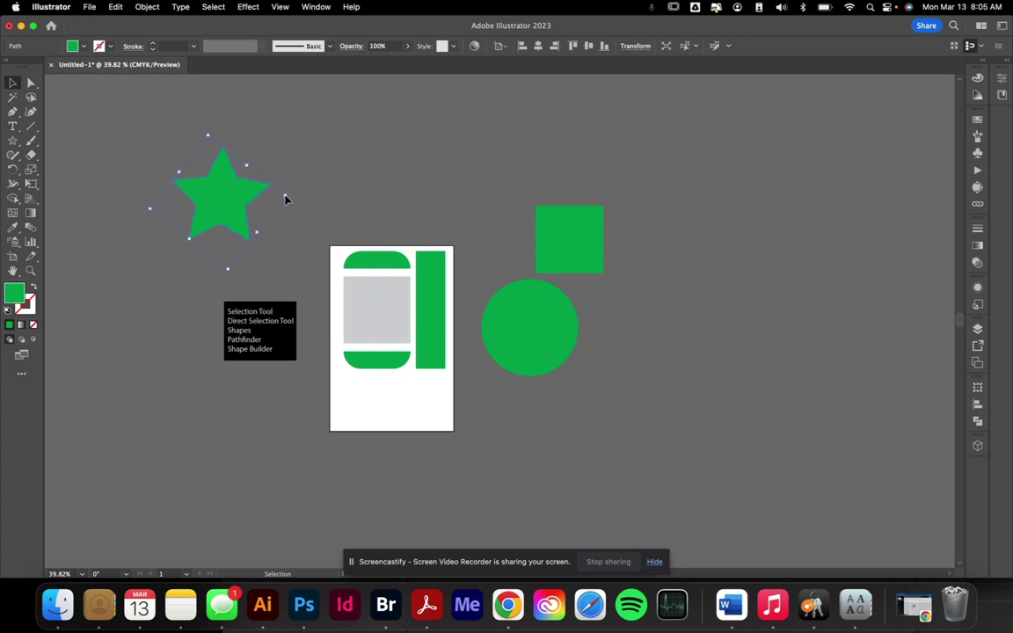
key("Delete")
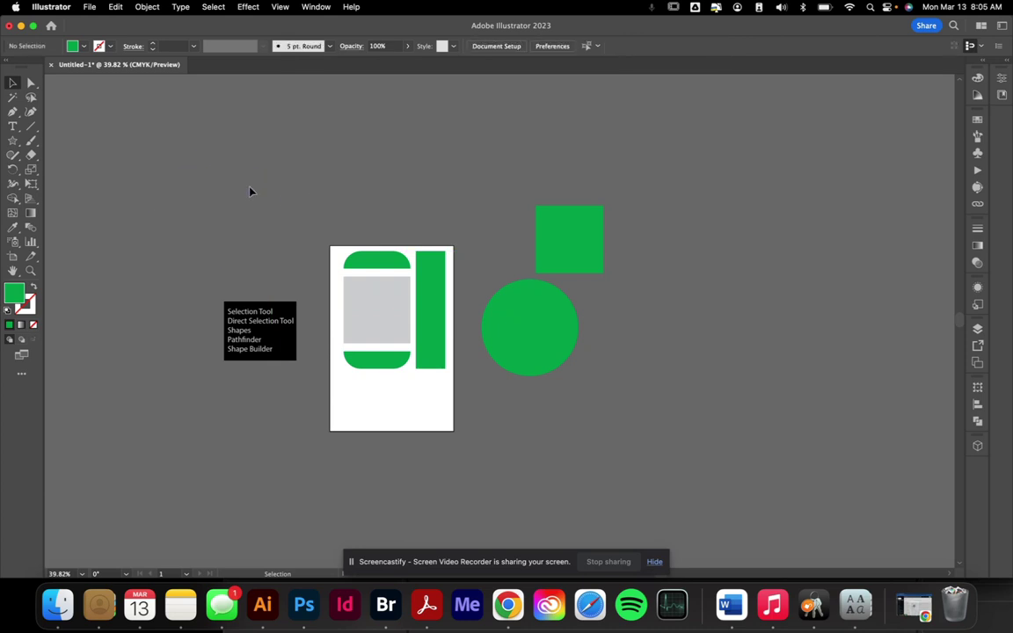
- Draw a green triangle at the upper left using the Star Tool reduced to 3 points
left_click(13, 140)
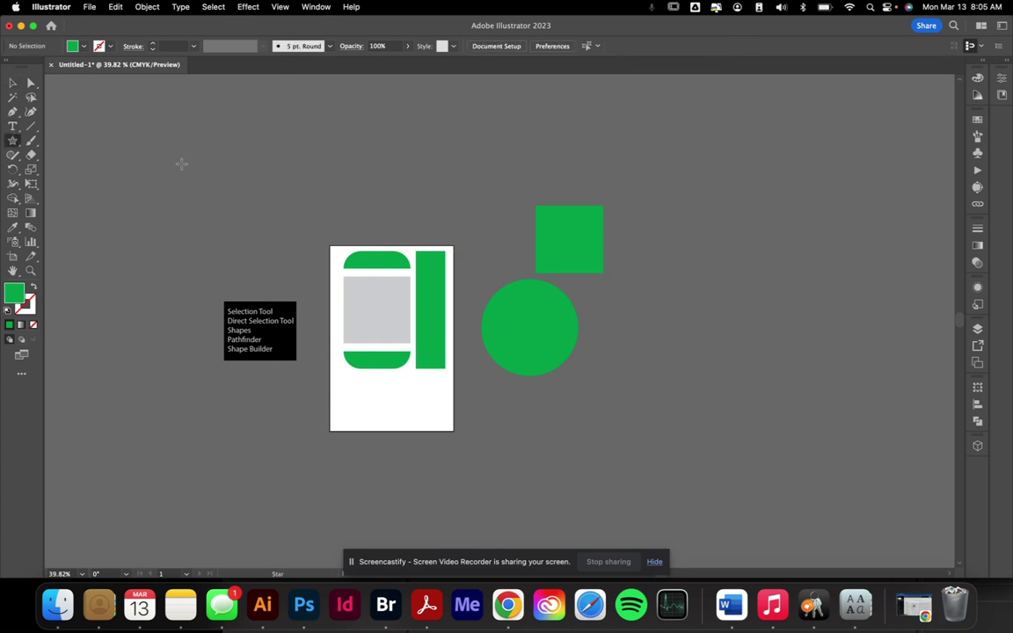
left_click_drag(183, 162, 251, 198)
key("Down")
key("Down")
left_click_drag(249, 199, 237, 191)
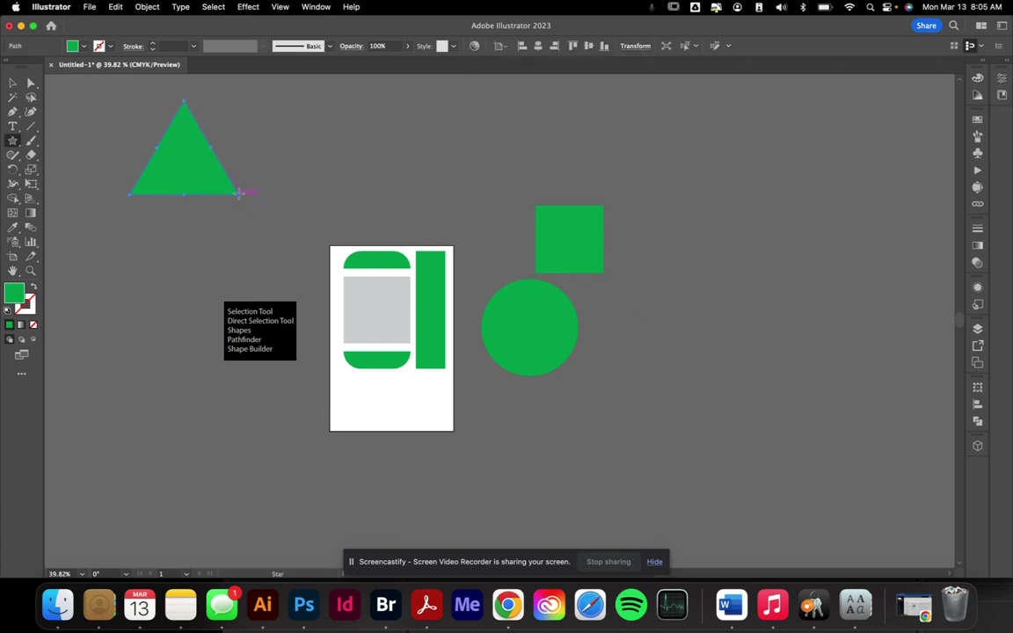
- Drag one of the triangle's anchors inward, then undo back to the full triangle
left_click(30, 83)
left_click(64, 107)
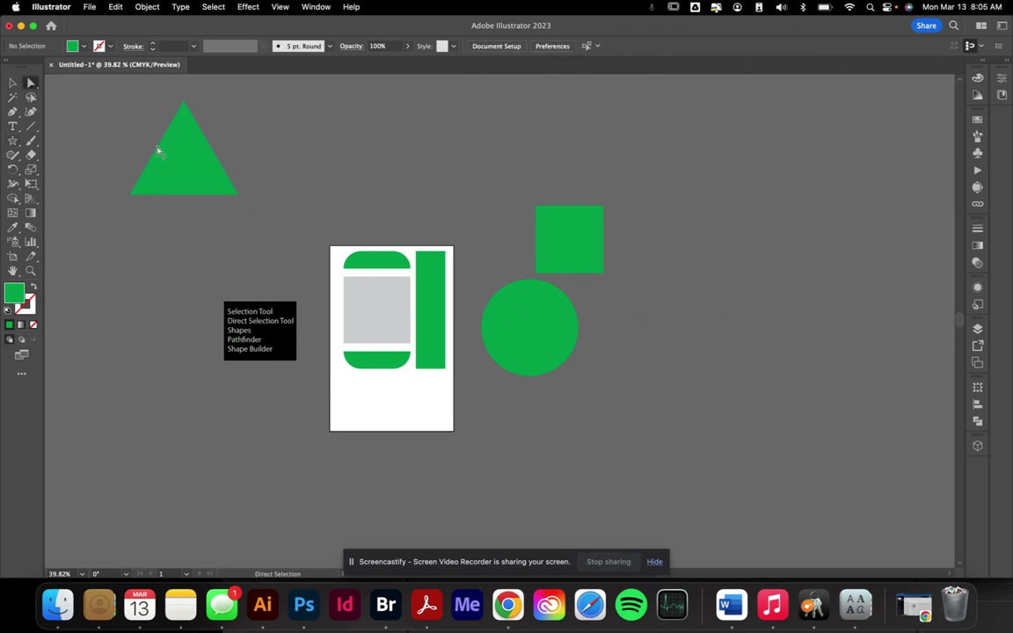
left_click(163, 142)
left_click(159, 153)
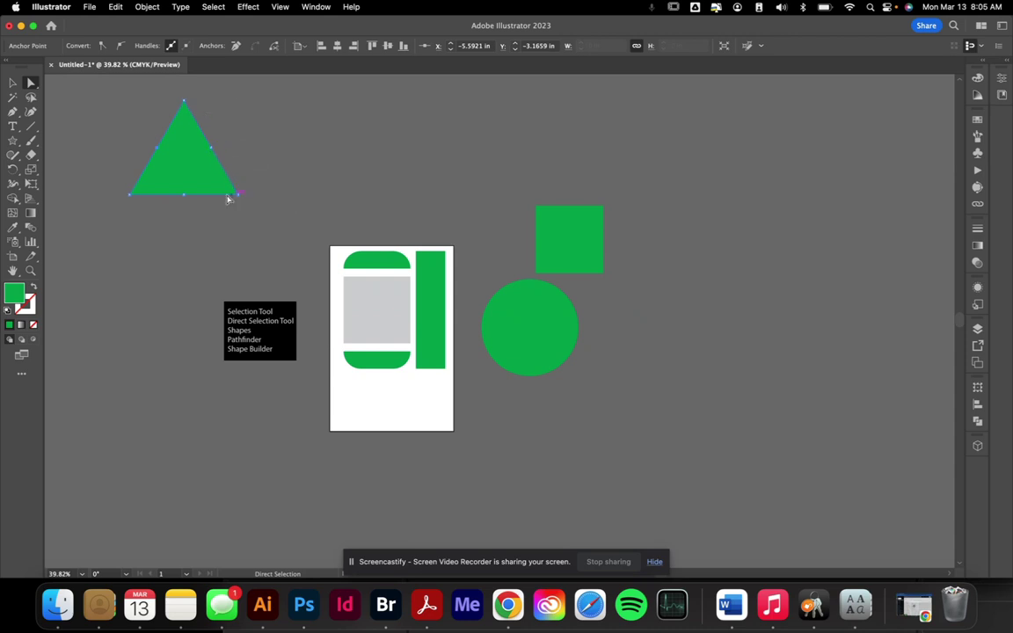
left_click(158, 153)
left_click_drag(159, 151, 238, 182)
left_click(294, 177)
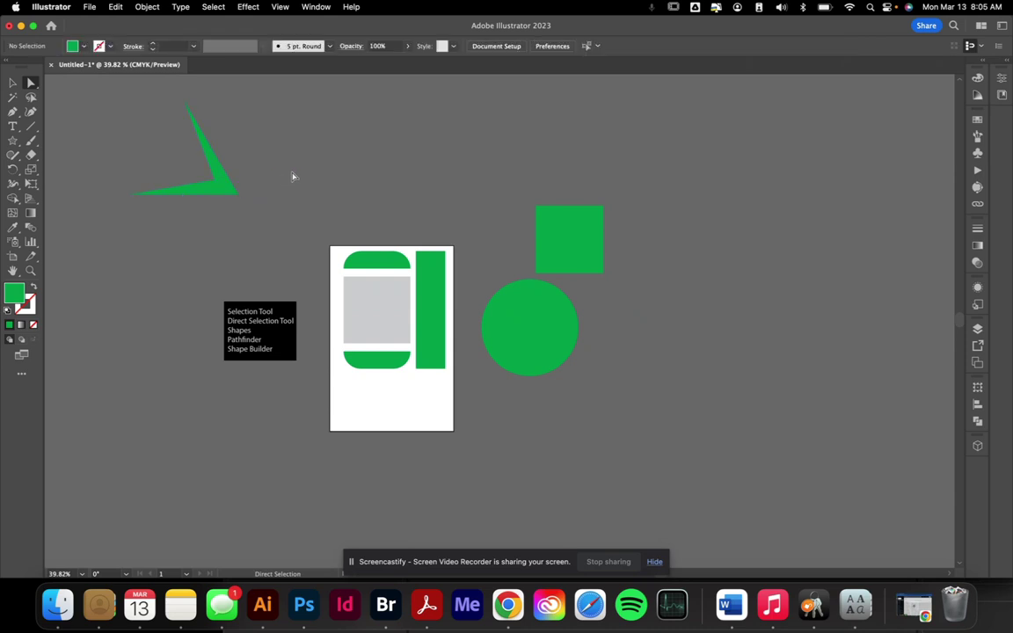
left_click(14, 82)
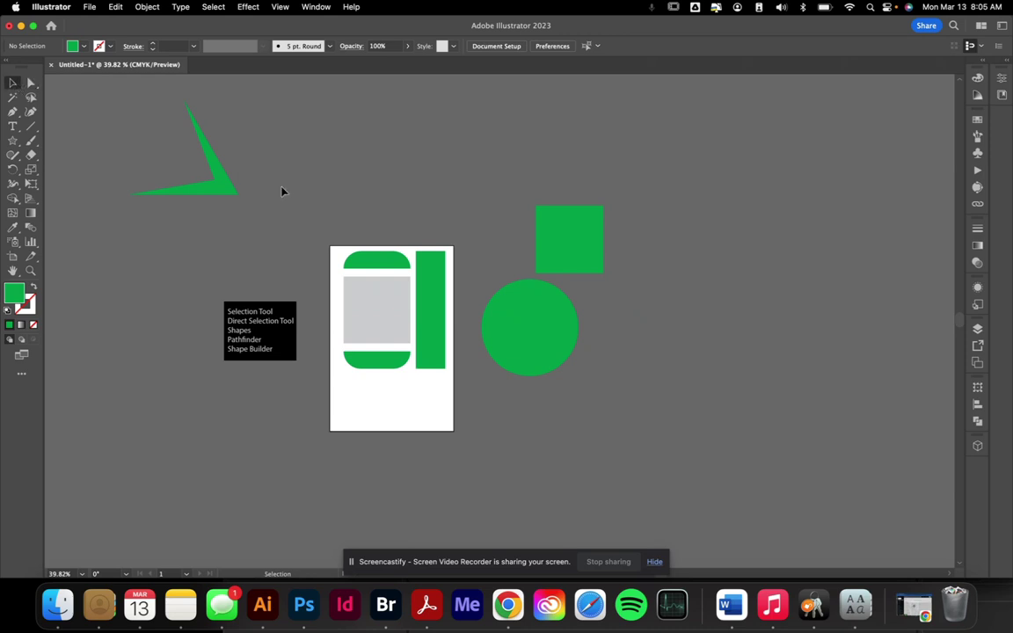
key("super+z")
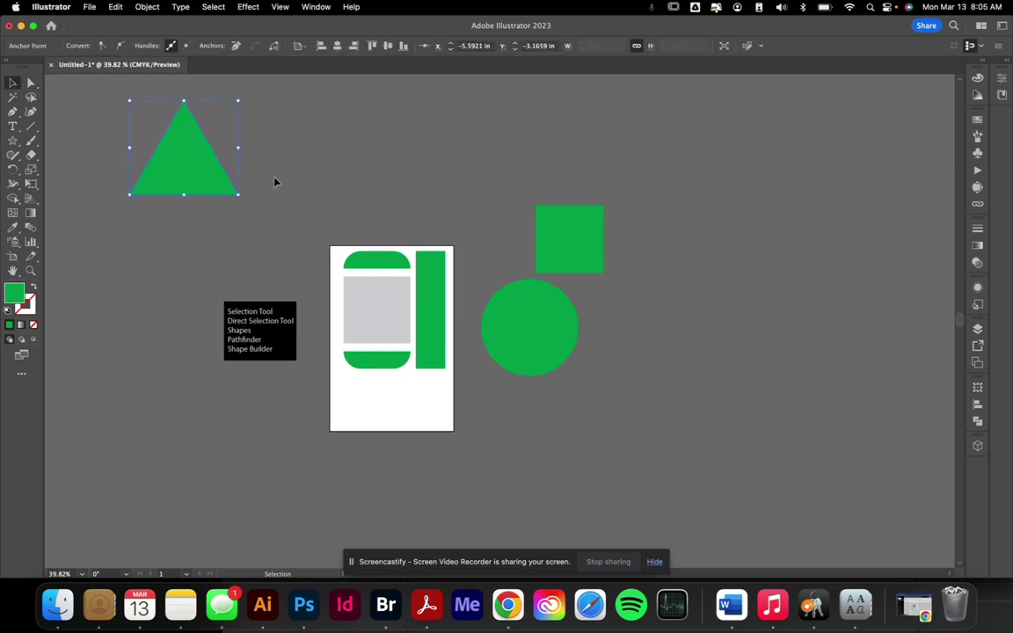
left_click(274, 182)
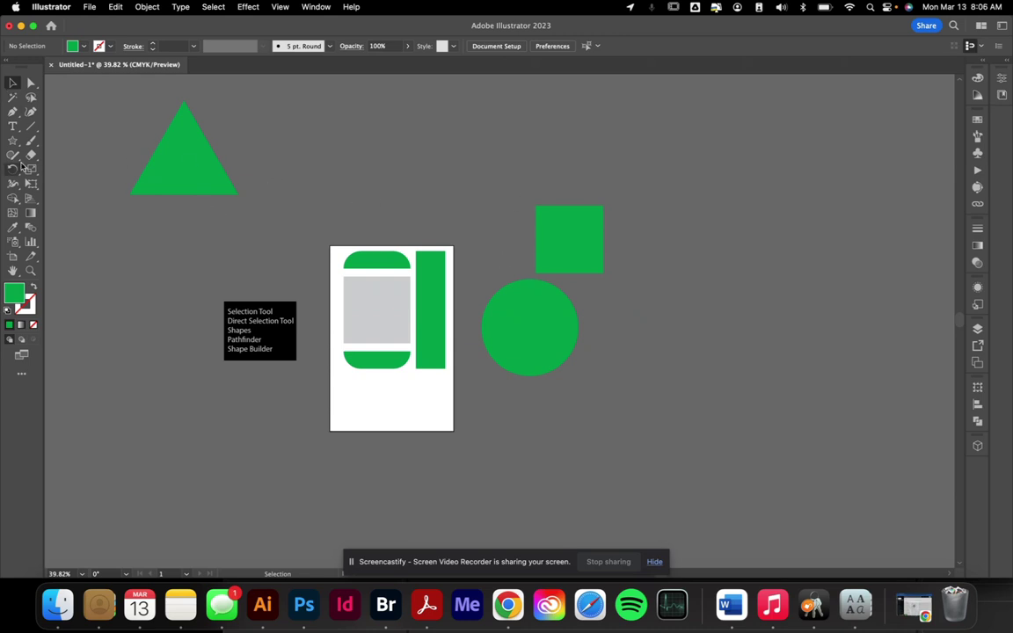
- Select the triangle and inspect it in Outline view, then return to full-colour preview
left_click(198, 168)
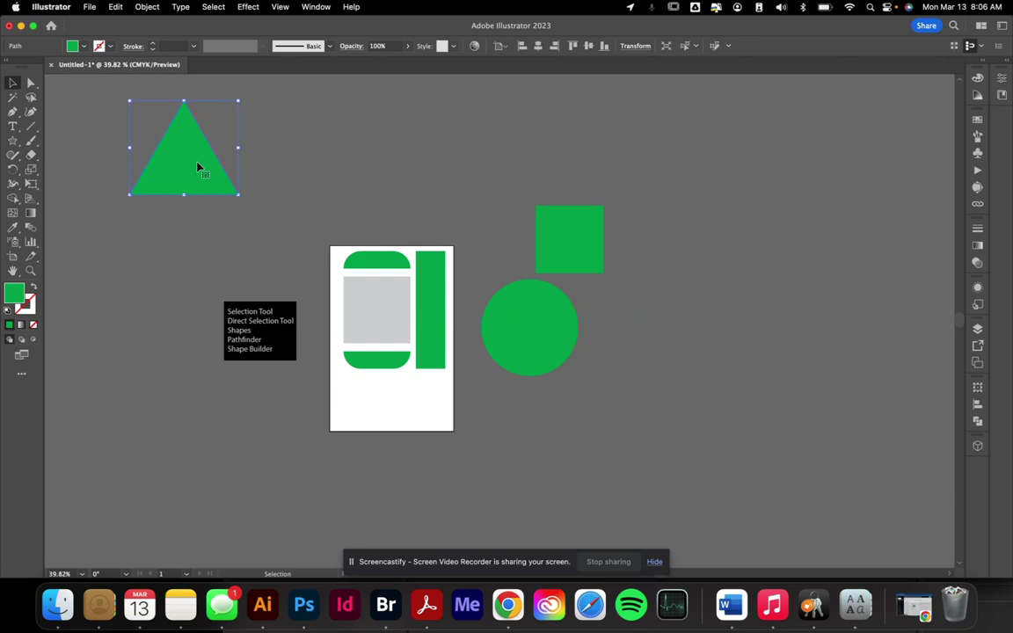
key("super+y")
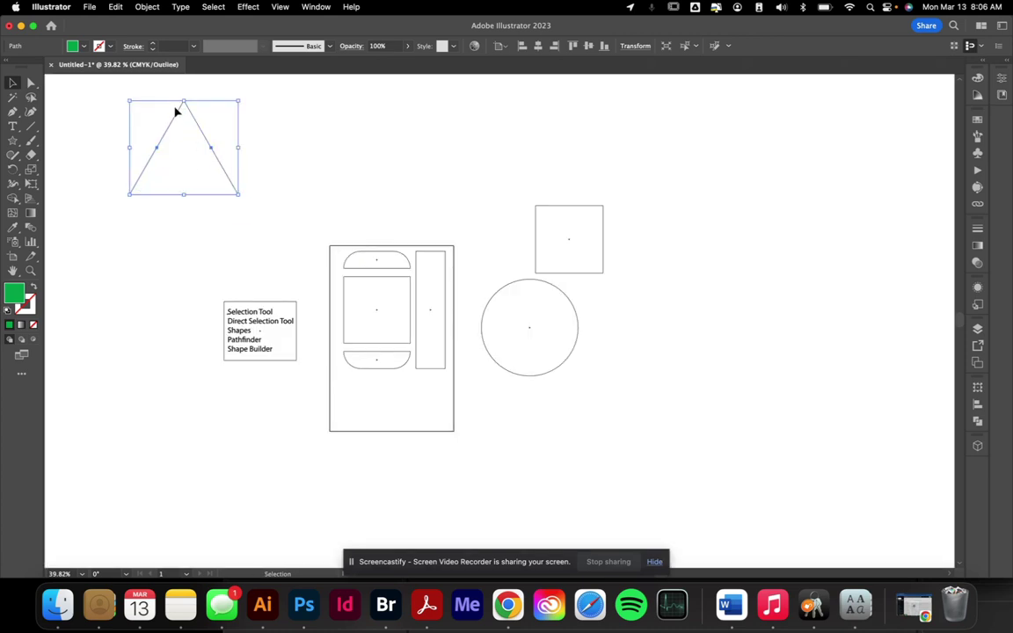
key("a")
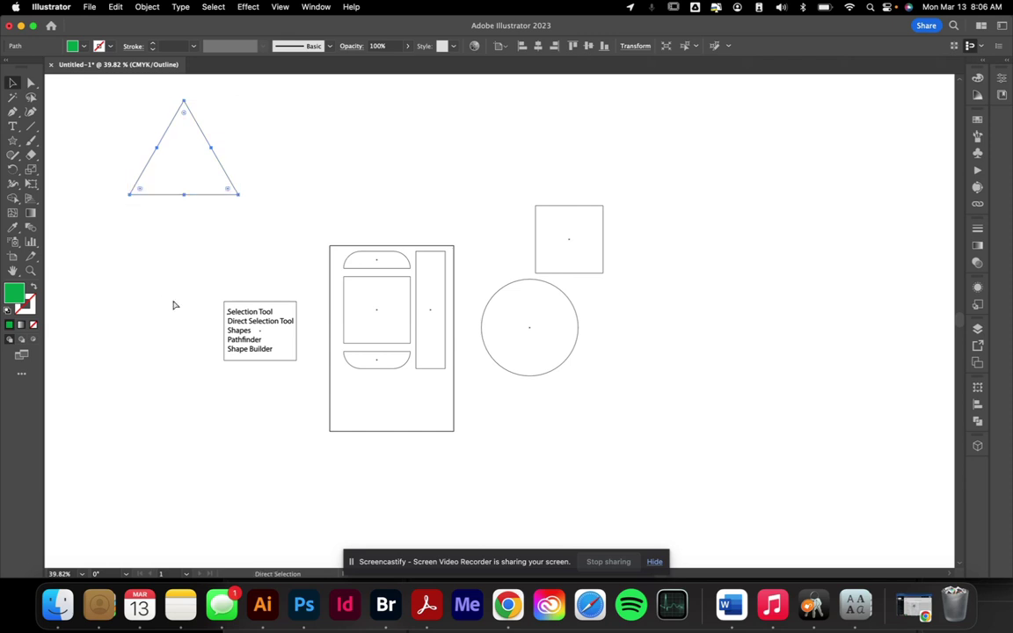
key("super+y")
key("v")
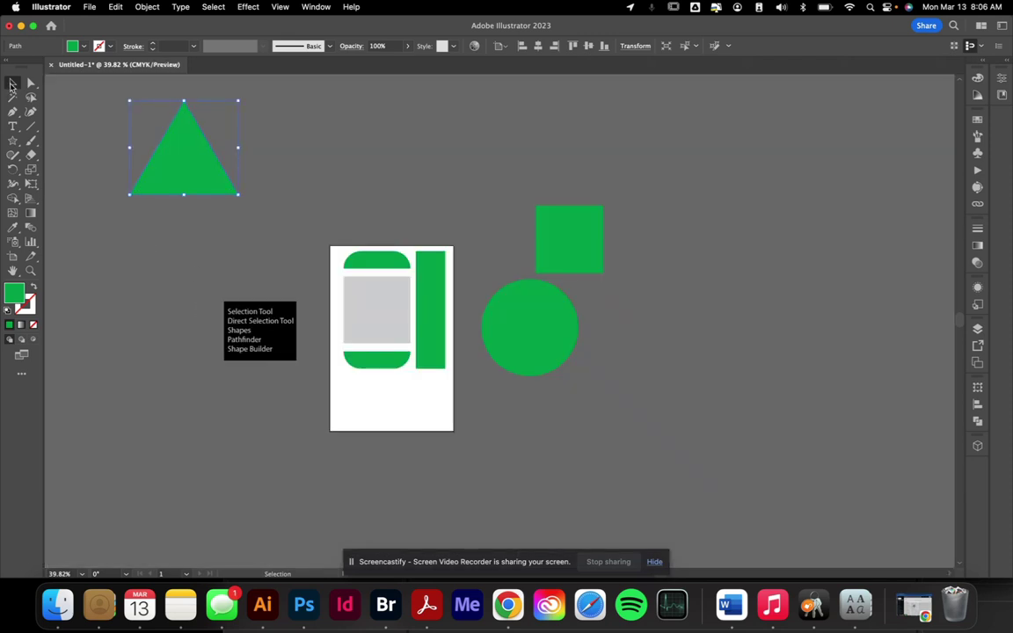
- Reposition the green square and circle, then drag a duplicate of the circle overlapping its left side
left_click_drag(589, 250, 666, 445)
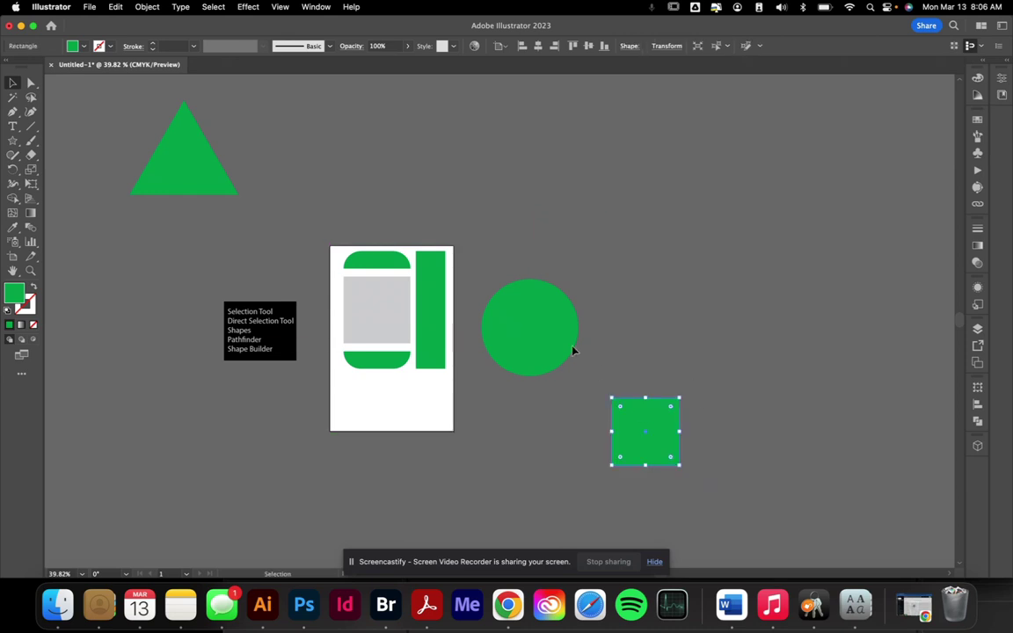
left_click_drag(543, 322, 589, 180)
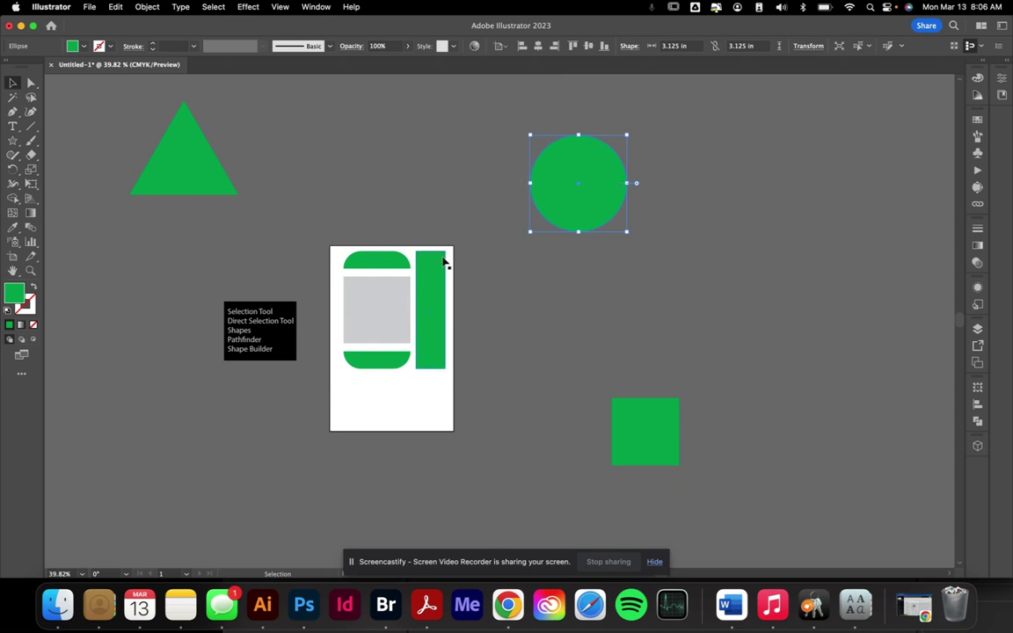
key("i")
left_click(366, 317)
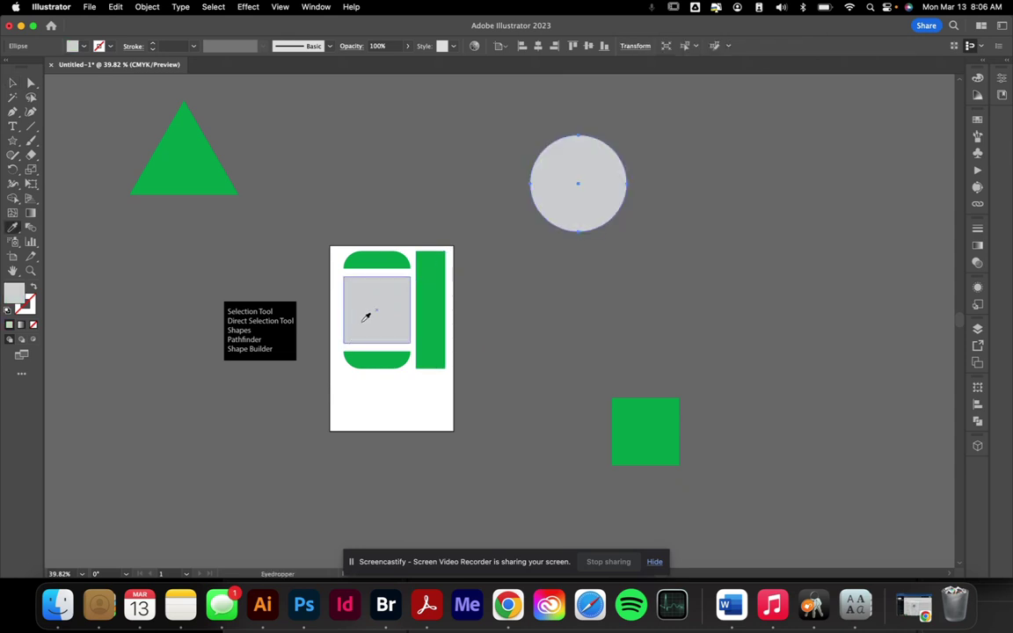
left_click(361, 262)
left_click(13, 81)
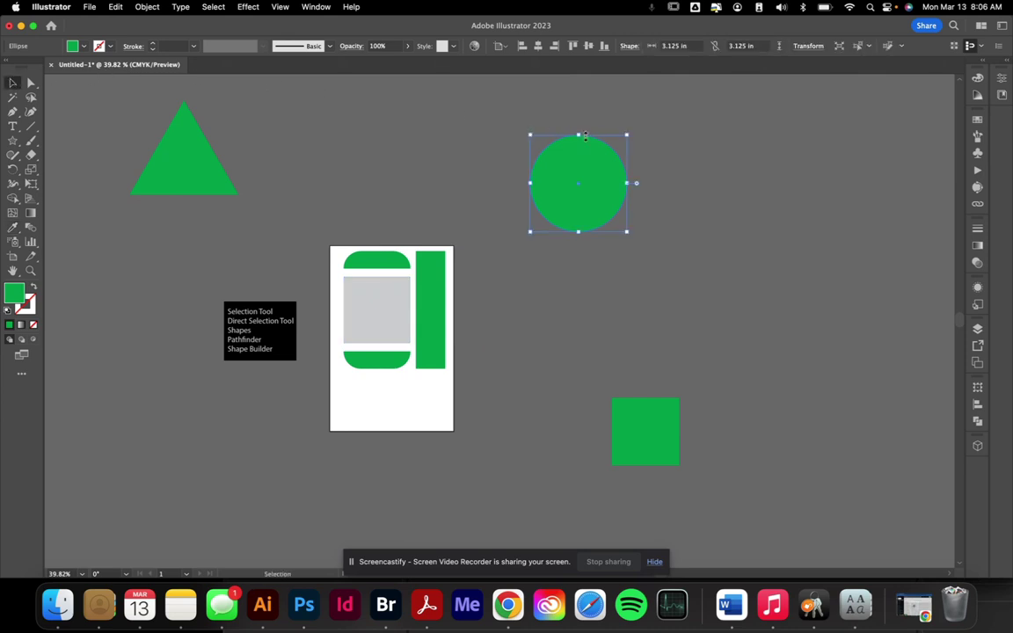
left_click_drag(599, 171, 553, 174)
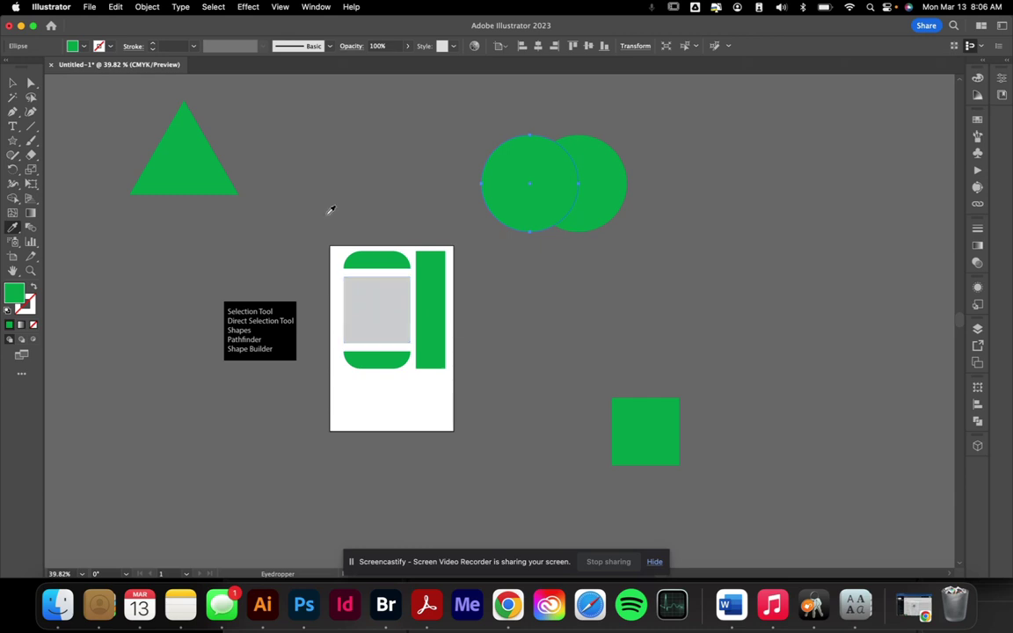
- Fill the duplicate circle with the rectangle's light grey and slide it further over the green circle
left_click(14, 227)
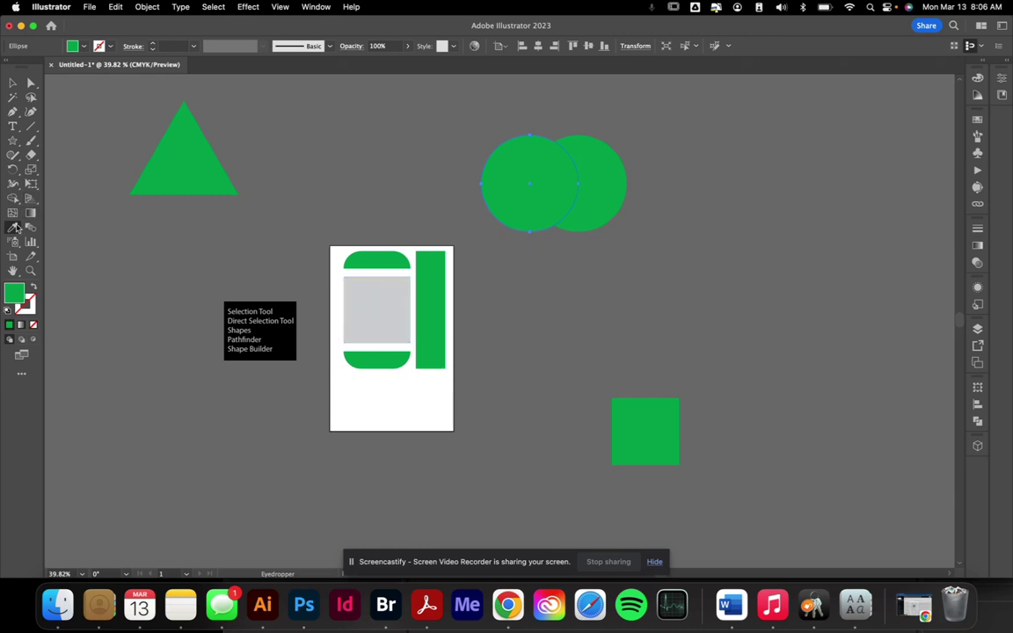
left_click(367, 298)
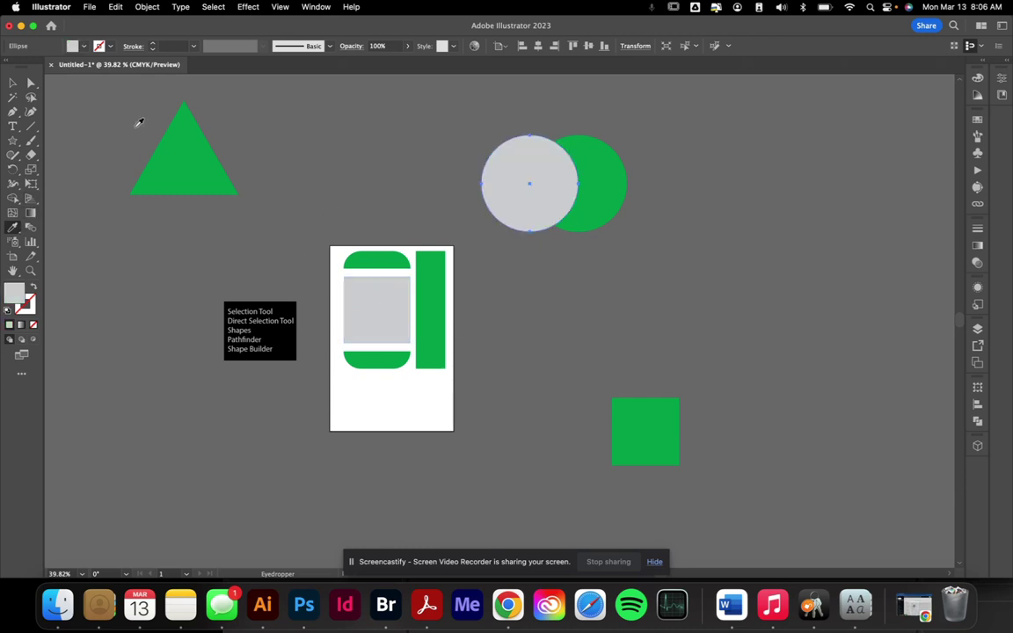
left_click(13, 83)
left_click(690, 181)
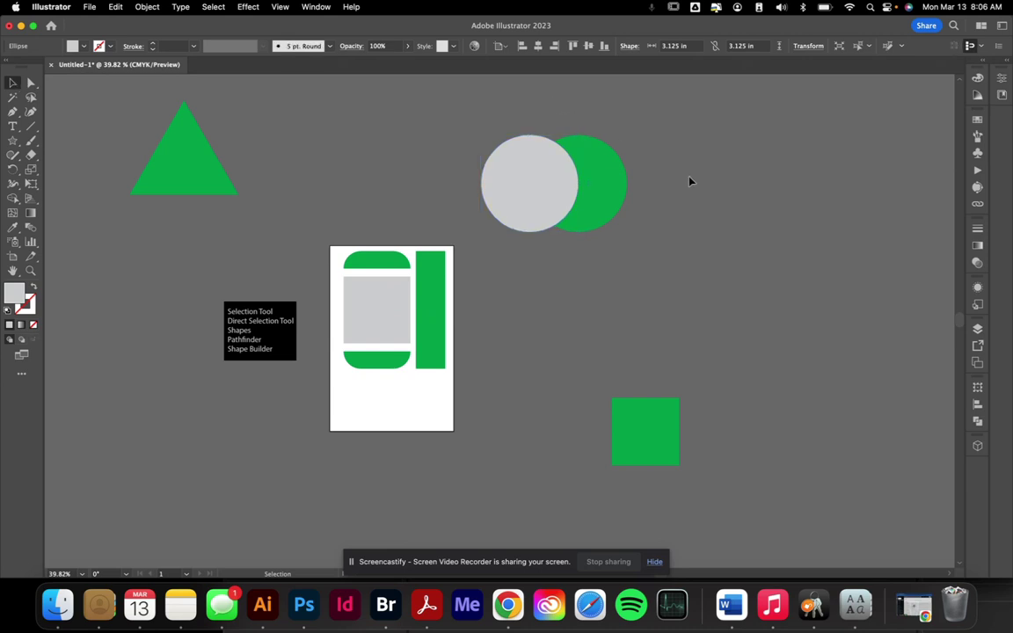
left_click_drag(556, 185, 585, 186)
- Marquee-select the grey and green circles together and open the Window menu
scroll(635, 217, "up", 3)
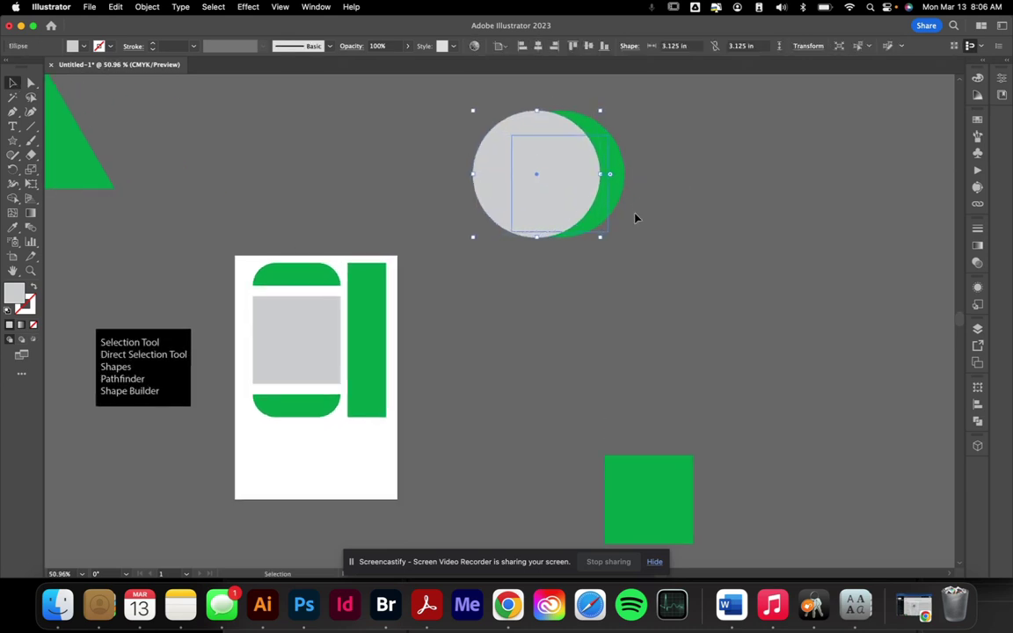
left_click(638, 273)
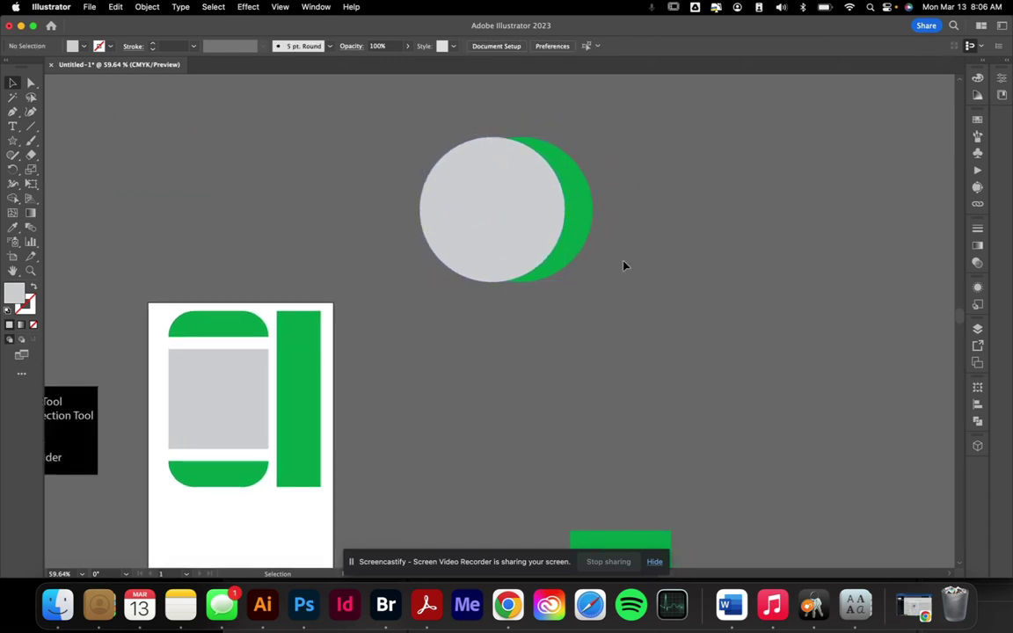
left_click(500, 192)
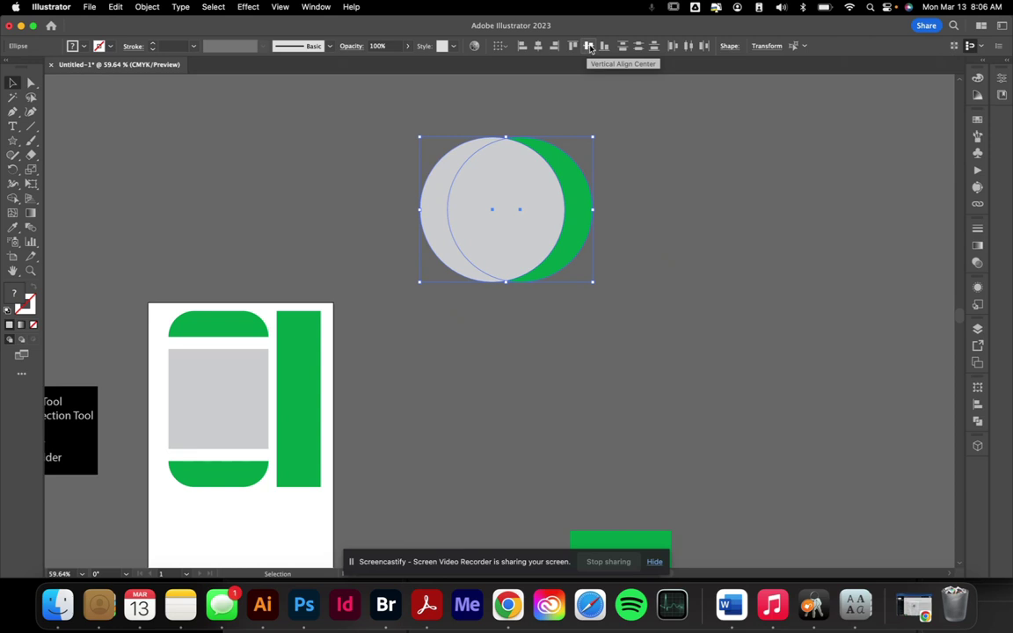
left_click(635, 317)
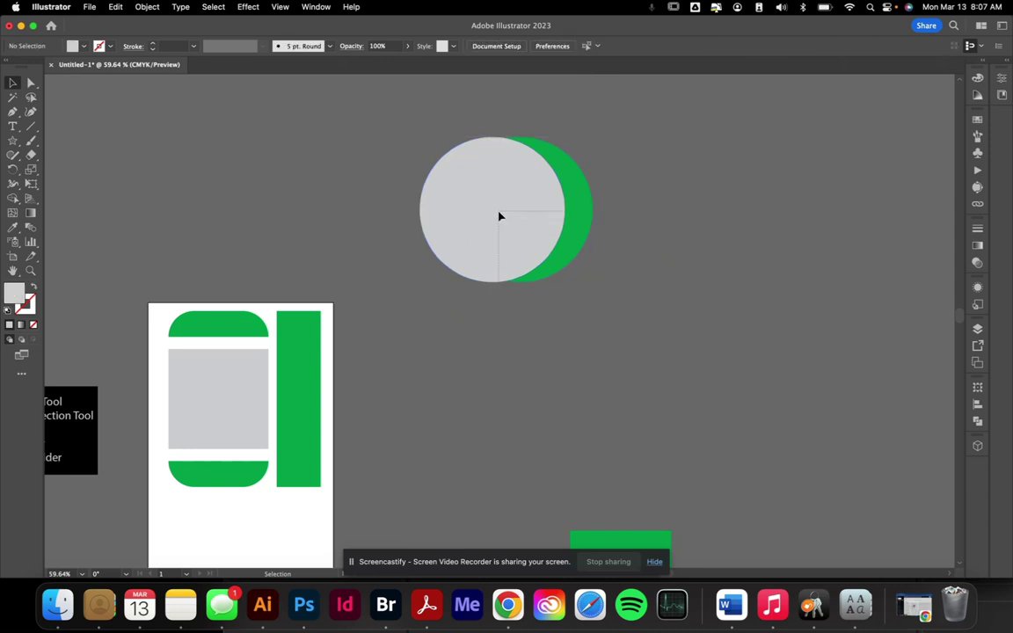
left_click_drag(401, 124, 509, 257)
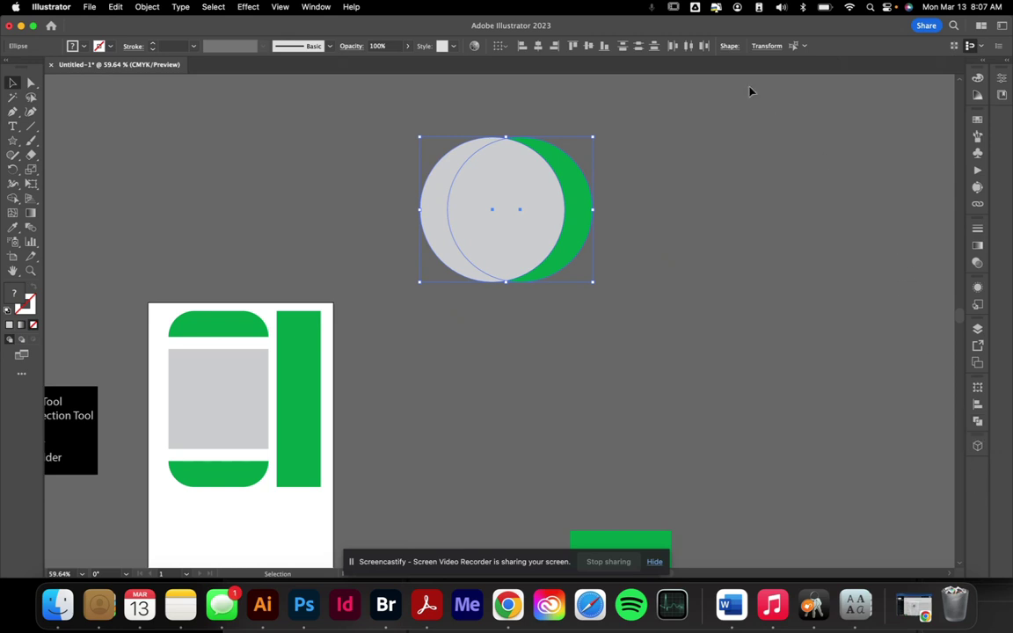
left_click(317, 7)
- Switch to the Essentials workspace, then back to Essentials Classic
mouse_move(352, 72)
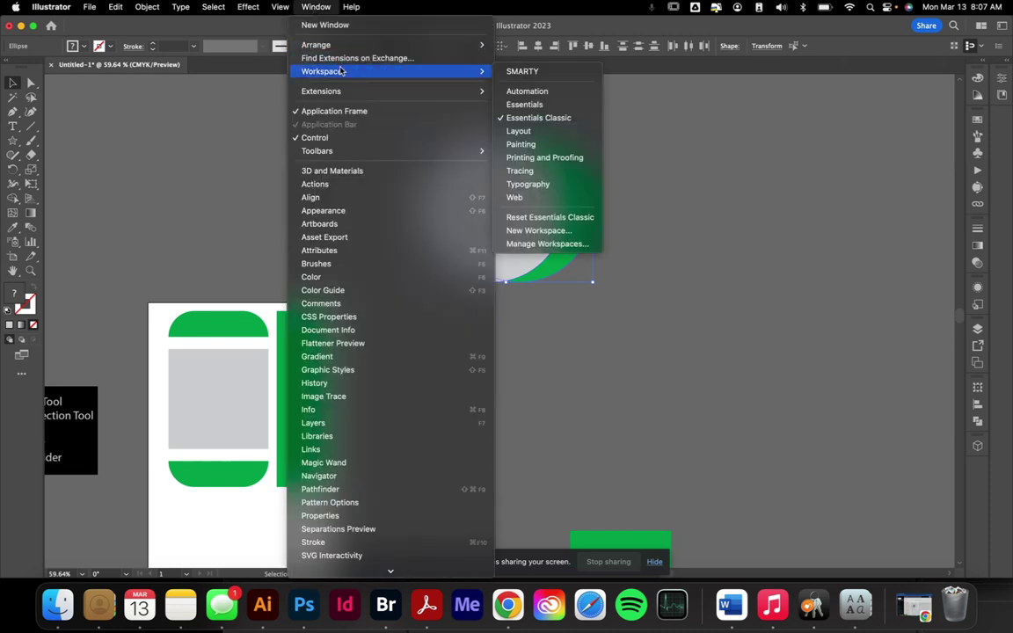
left_click(535, 105)
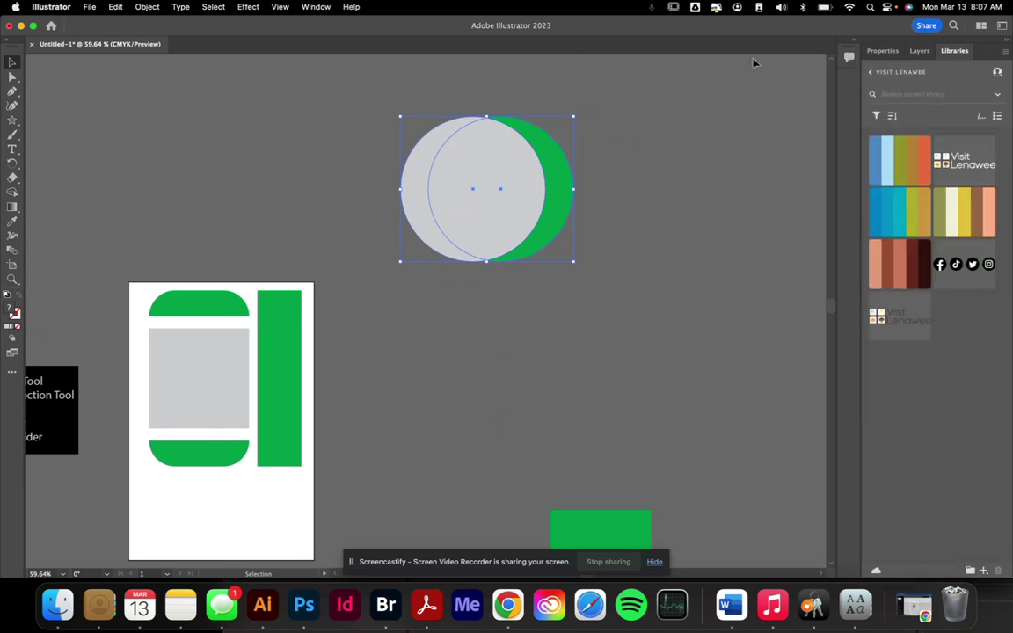
left_click(310, 10)
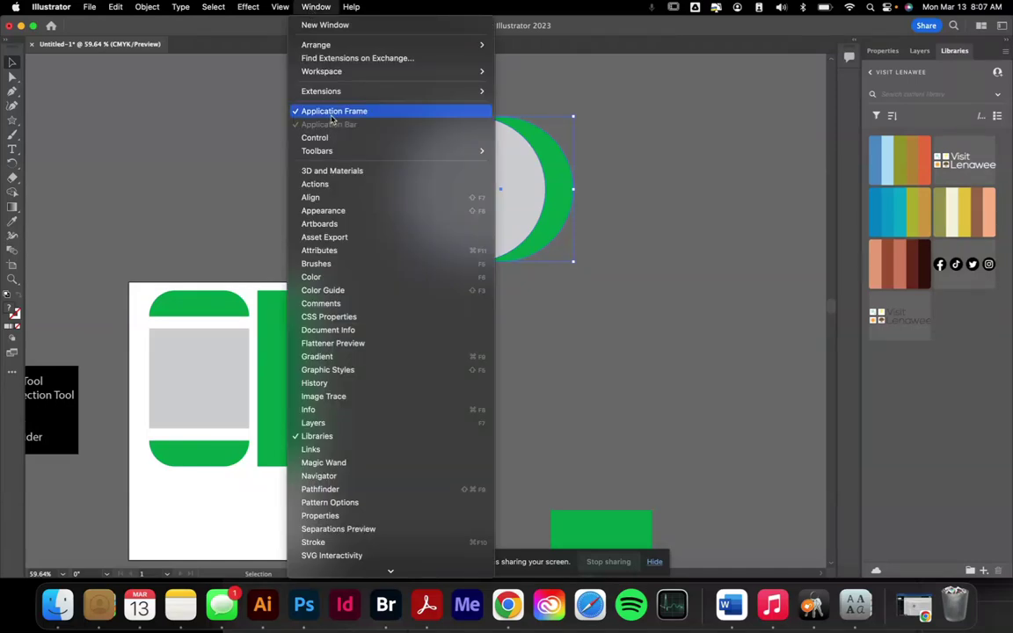
mouse_move(325, 71)
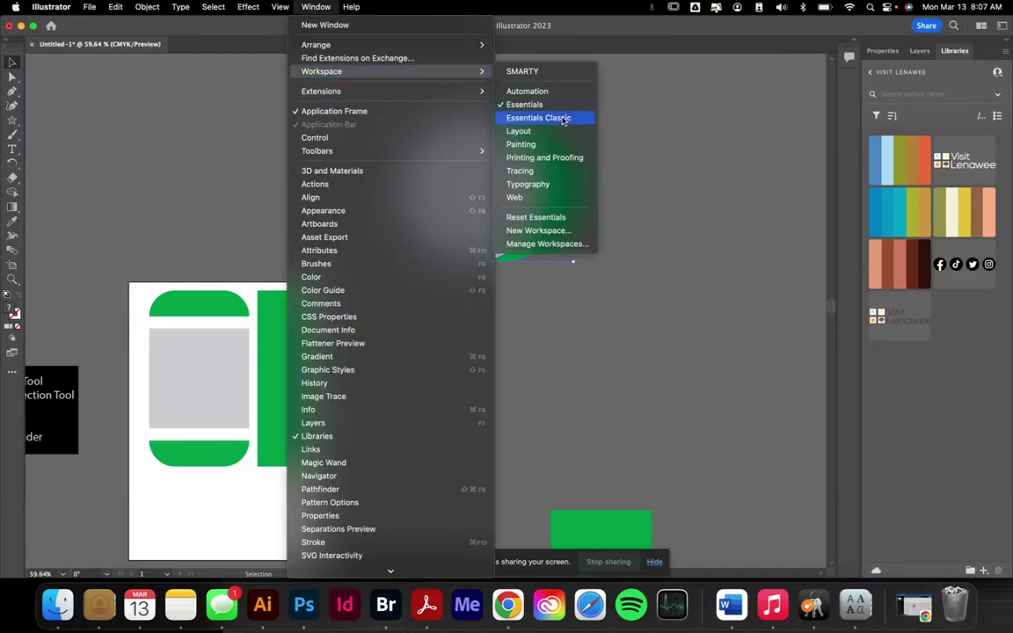
left_click(528, 118)
scroll(622, 301, "down", 3)
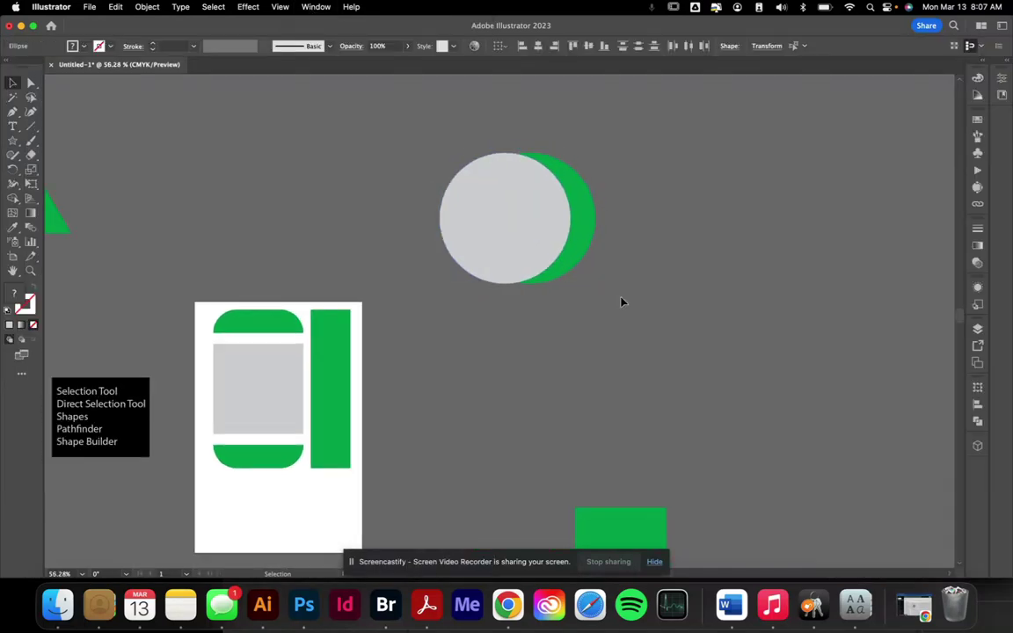
scroll(622, 301, "up", 3)
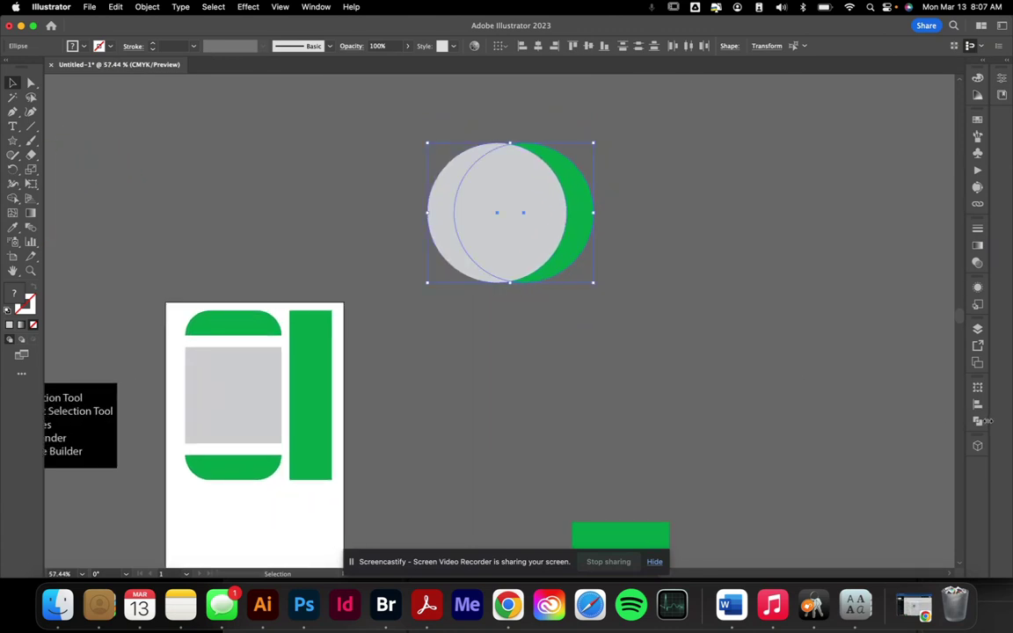
- In the Pathfinder panel, unite the two circles, then undo the merge
left_click(978, 423)
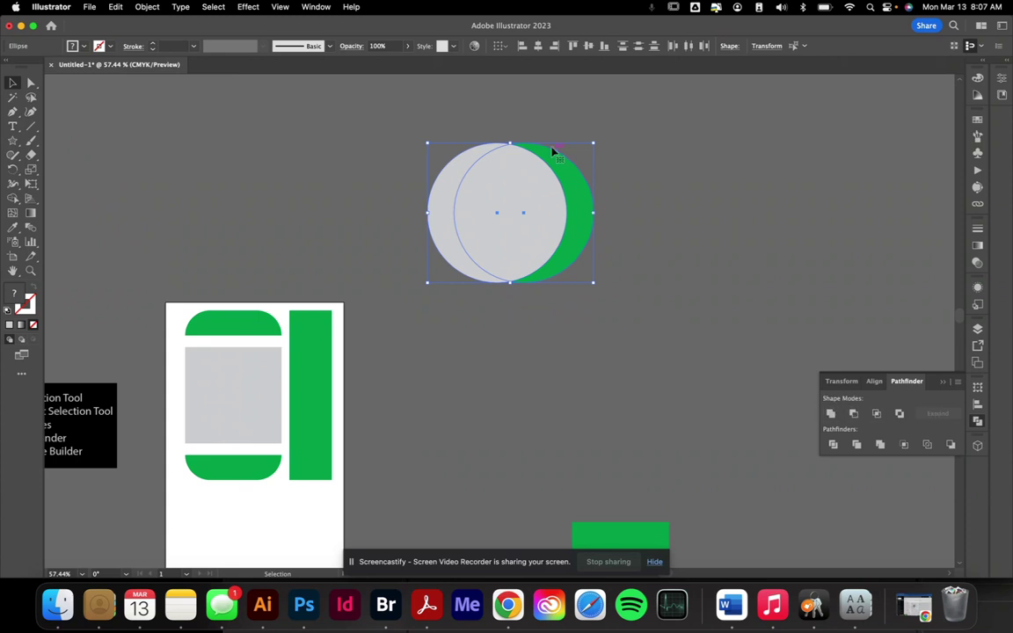
left_click(831, 415)
left_click(566, 291)
left_click(535, 184)
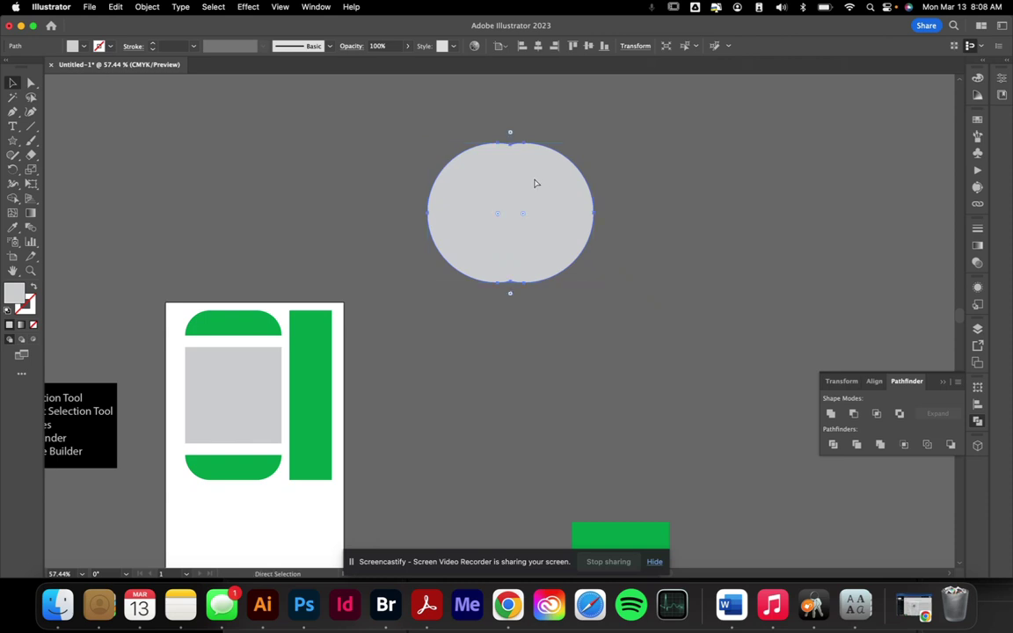
key("super+z")
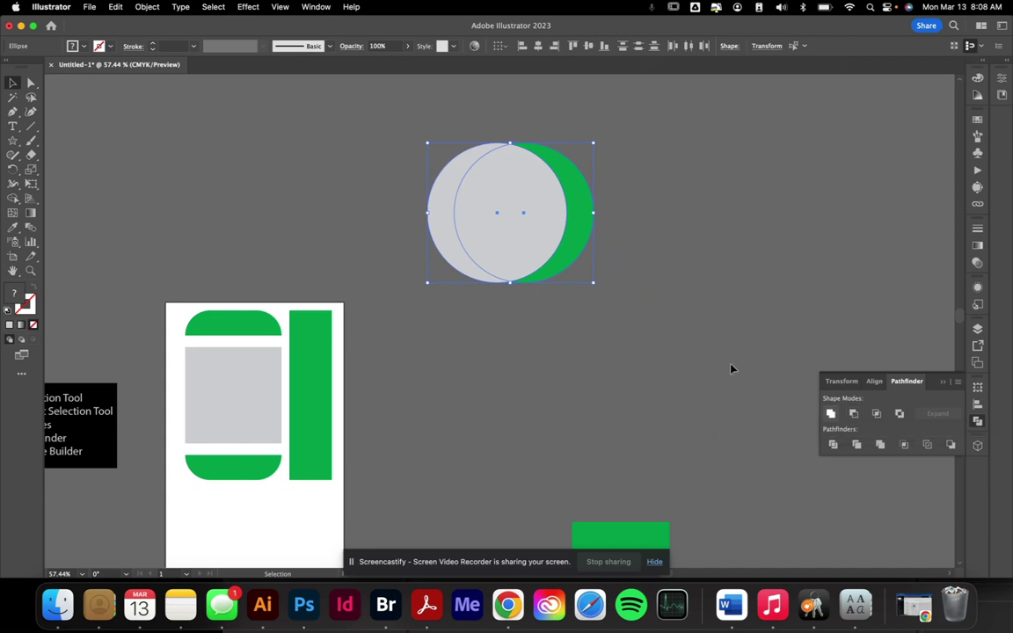
- Select both circles, apply Minus Front, then undo it
left_click(597, 312)
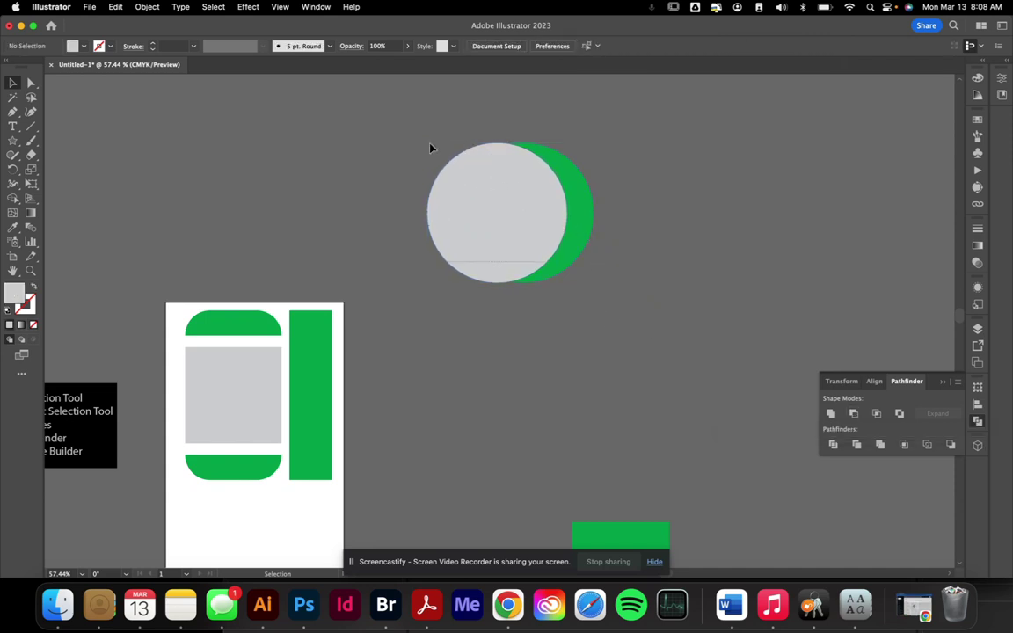
left_click_drag(389, 130, 776, 284)
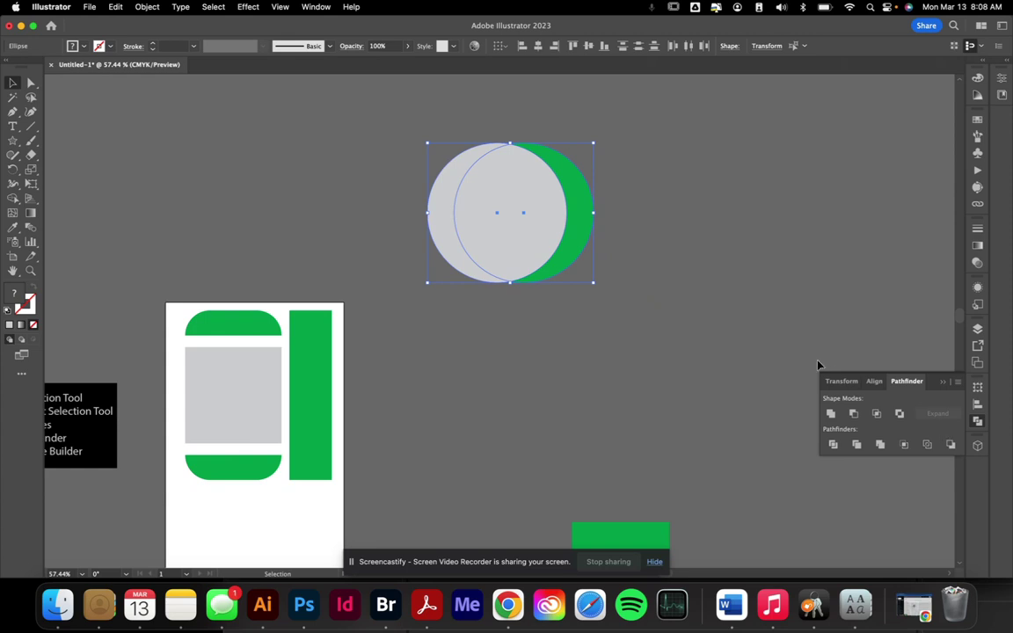
left_click(854, 414)
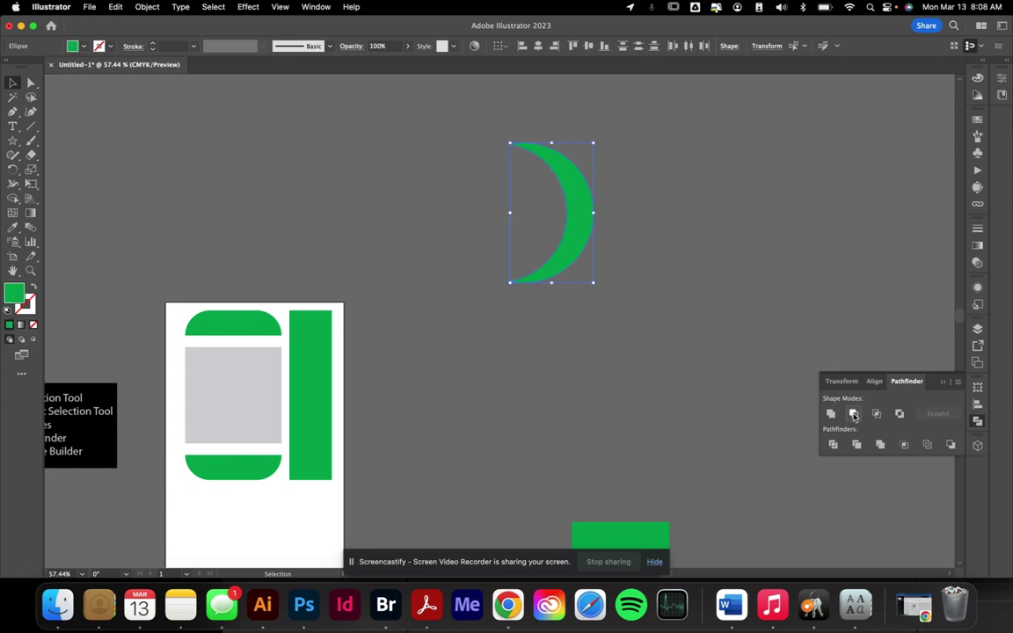
left_click(613, 377)
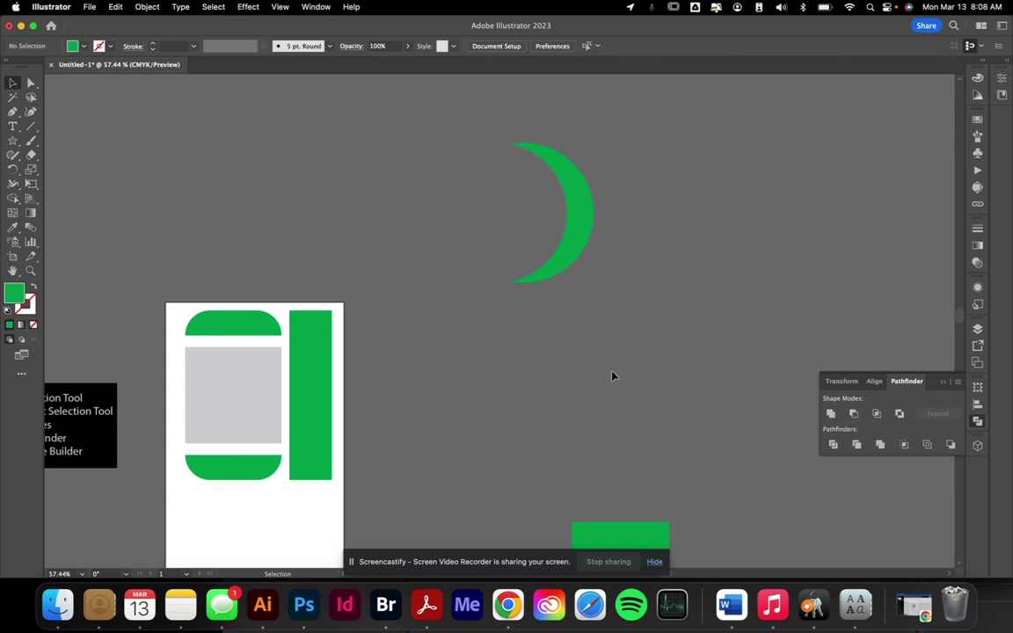
key("super+z")
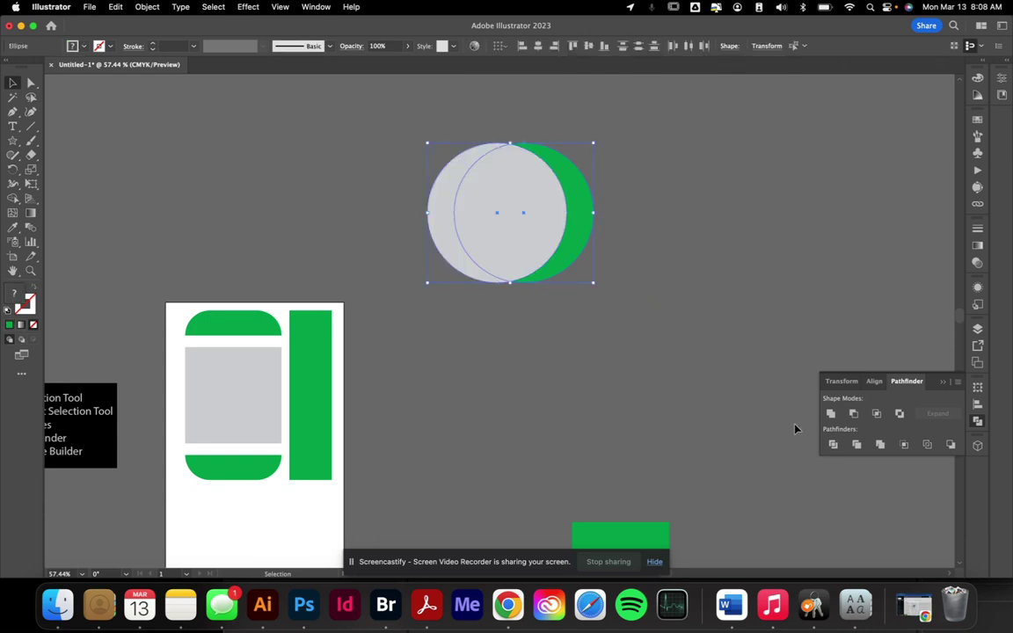
- Try Intersect and Exclude on the circles, undoing each, and deselect the restored circles
left_click(877, 415)
left_click(555, 283)
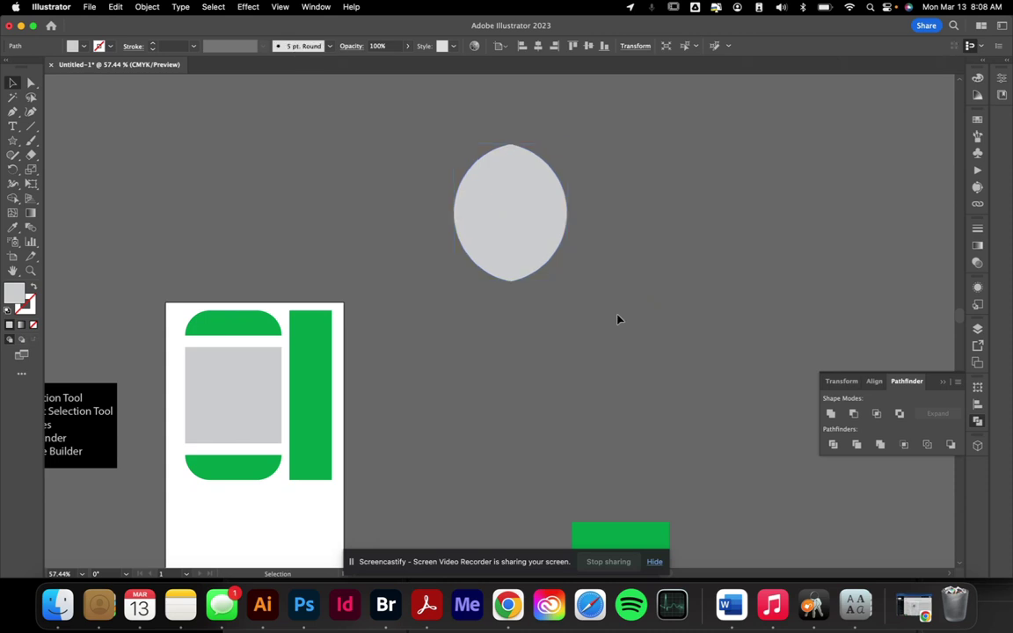
key("super+z")
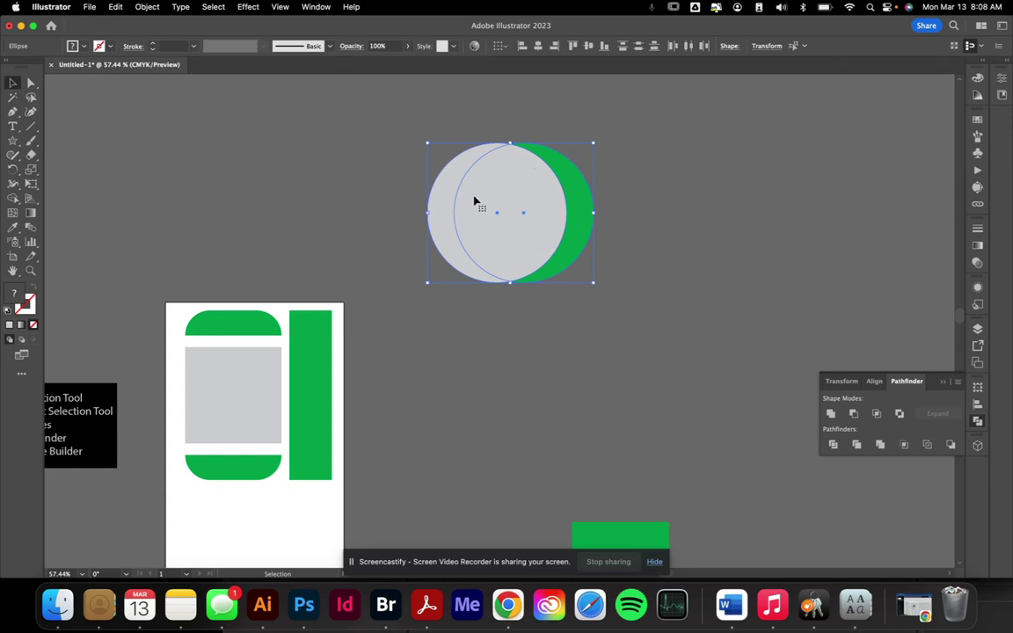
left_click(900, 415)
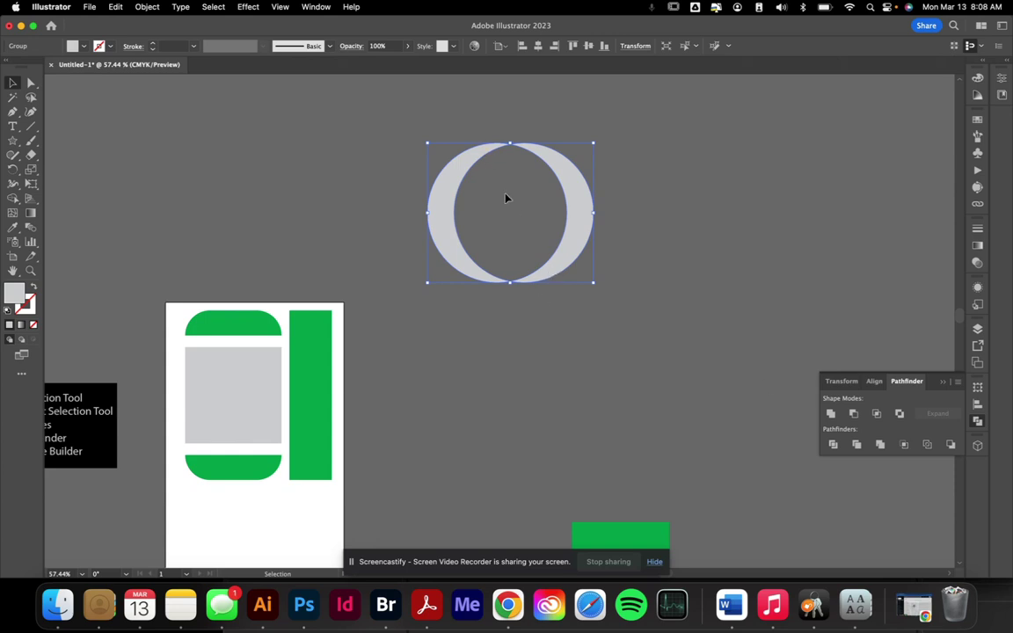
key("super+z")
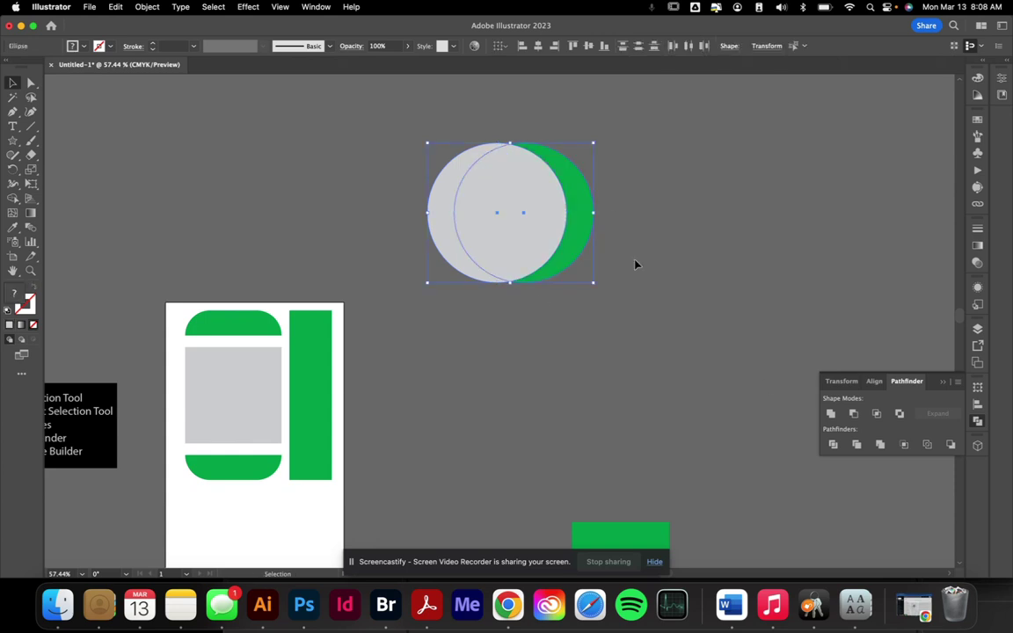
left_click(648, 365)
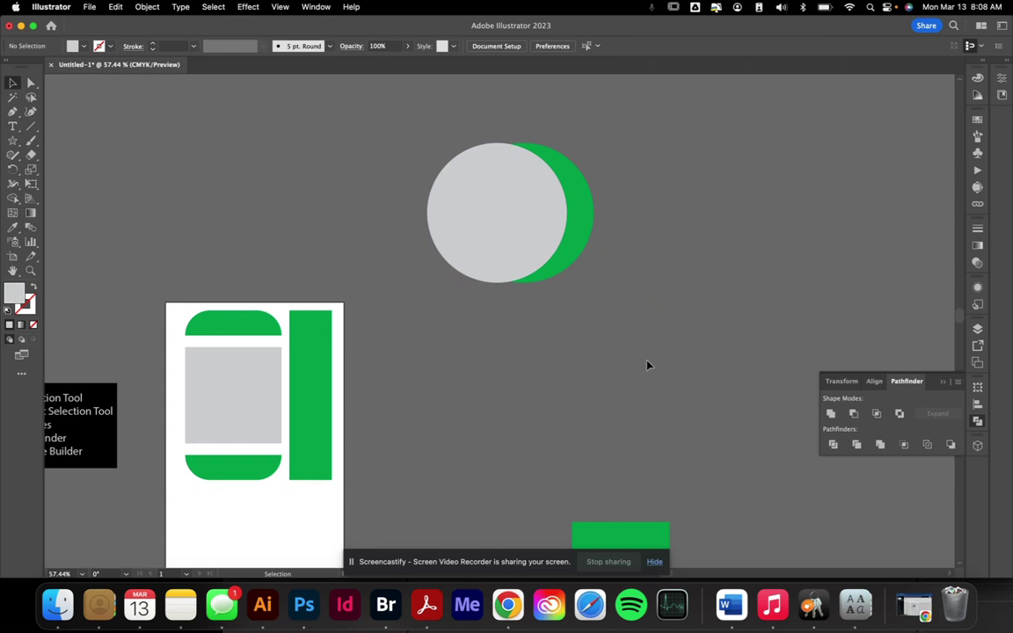
scroll(532, 315, "left", 5)
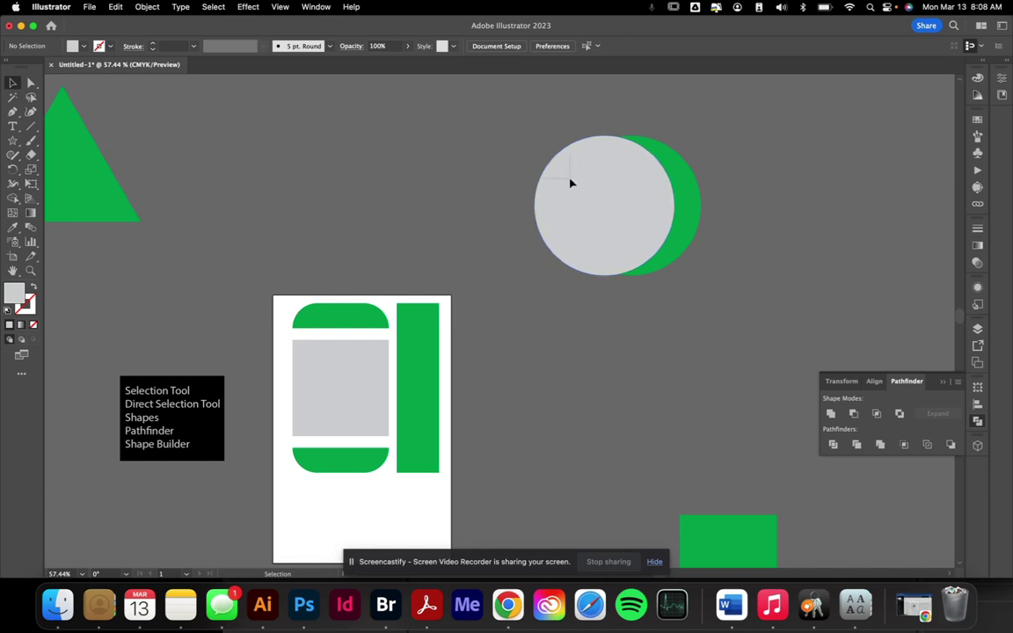
- Delete the two circles and draw a grey ellipse near the top centre
left_click(627, 219)
key("Delete")
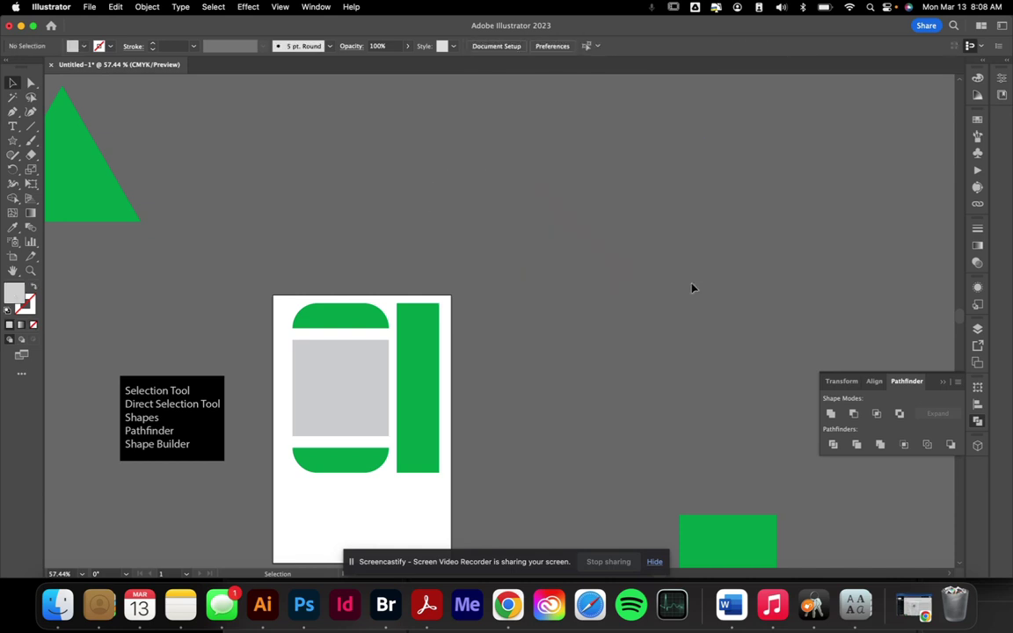
left_click(12, 140)
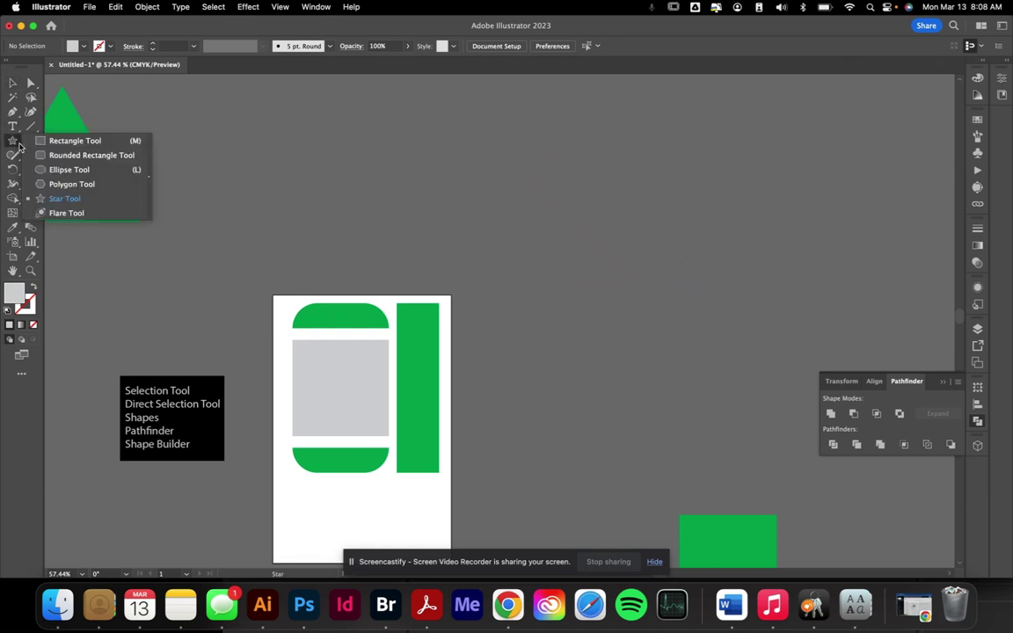
left_click(69, 170)
left_click_drag(419, 123, 575, 225)
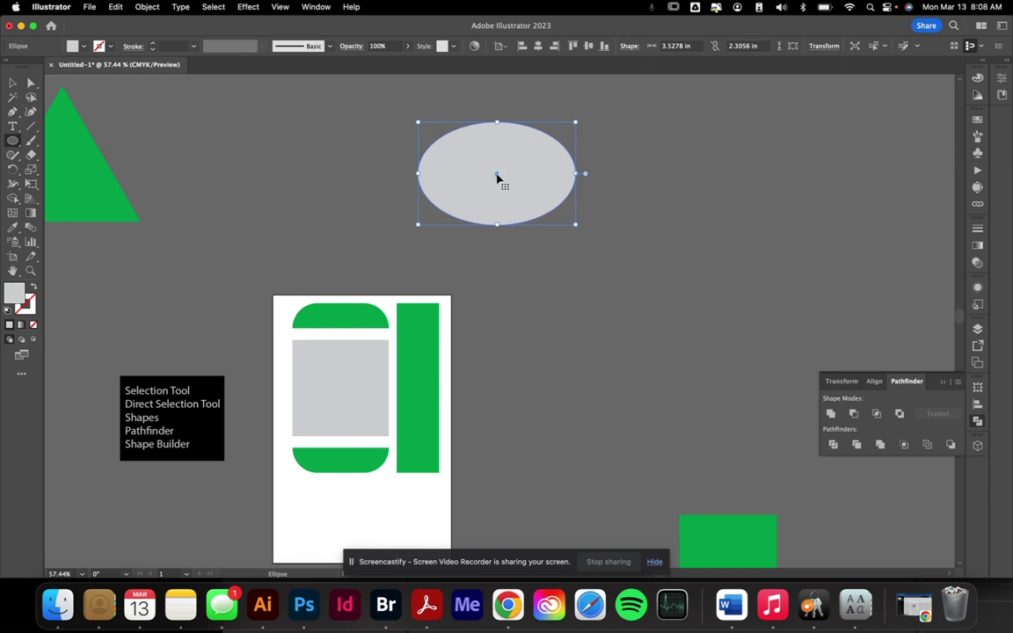
- Add overlapping ellipse copies, arrange the three into a cloud, and marquee-select them all
left_click_drag(497, 179, 563, 142)
left_click(723, 188)
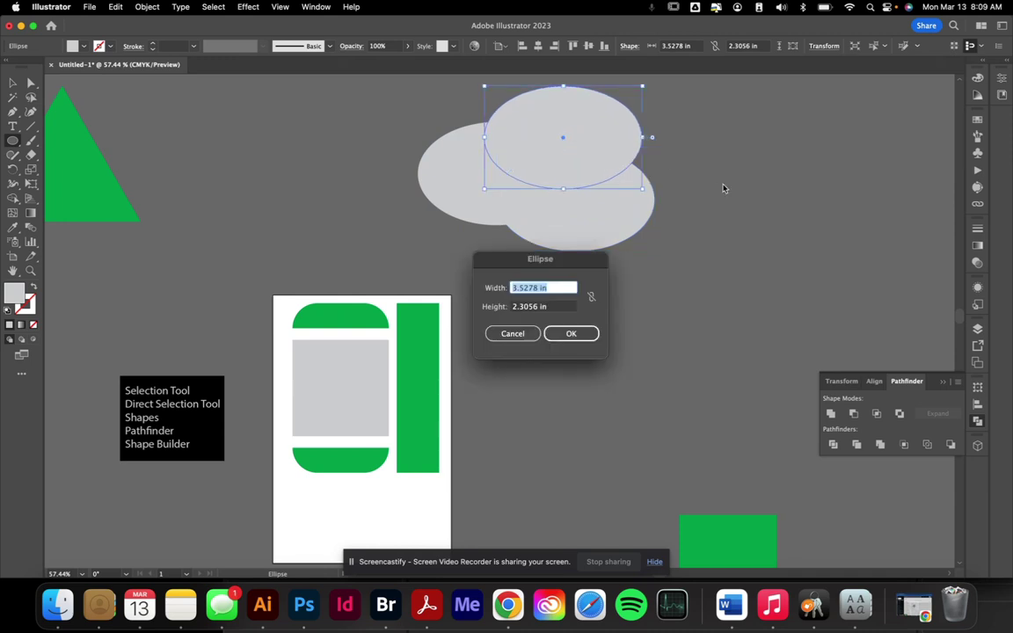
left_click(512, 334)
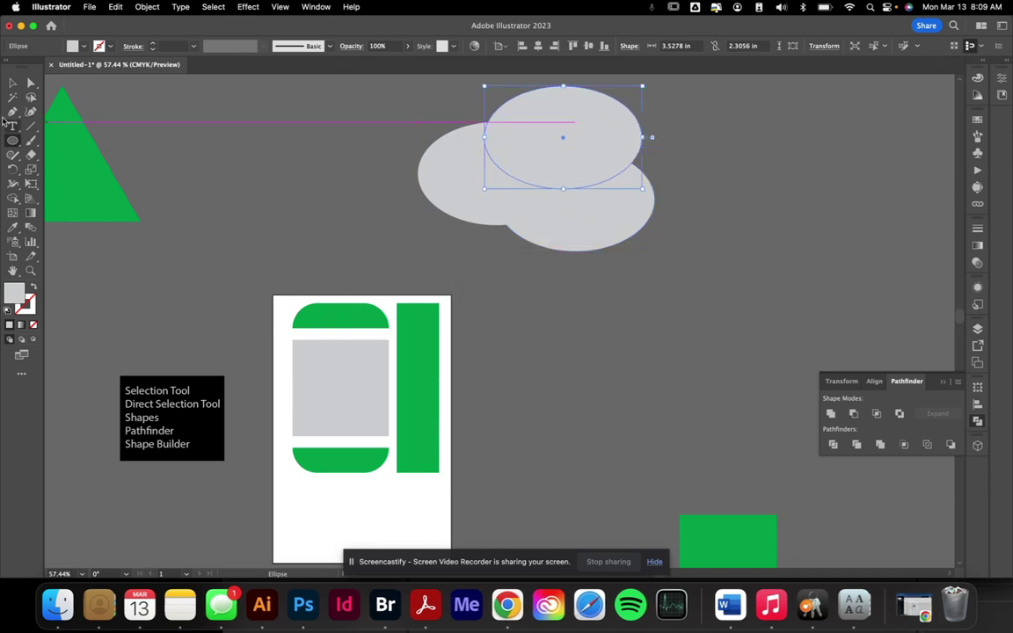
left_click(12, 83)
left_click(234, 120)
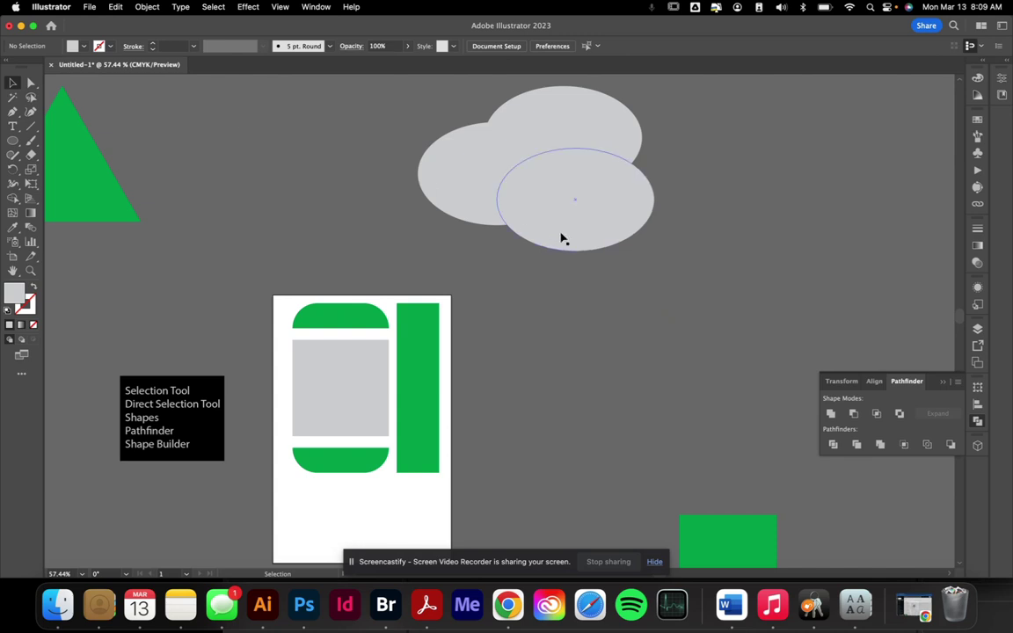
left_click_drag(592, 230, 589, 218)
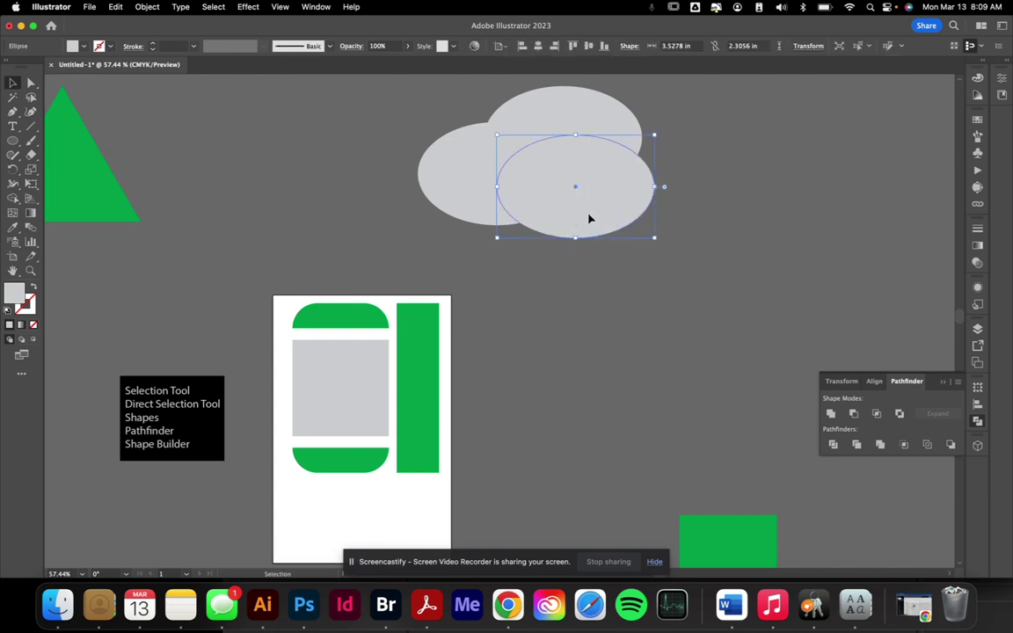
mouse_move(582, 106)
left_mouse_down()
mouse_move(556, 104)
mouse_move(563, 116)
left_mouse_up()
left_click_drag(672, 195, 442, 79)
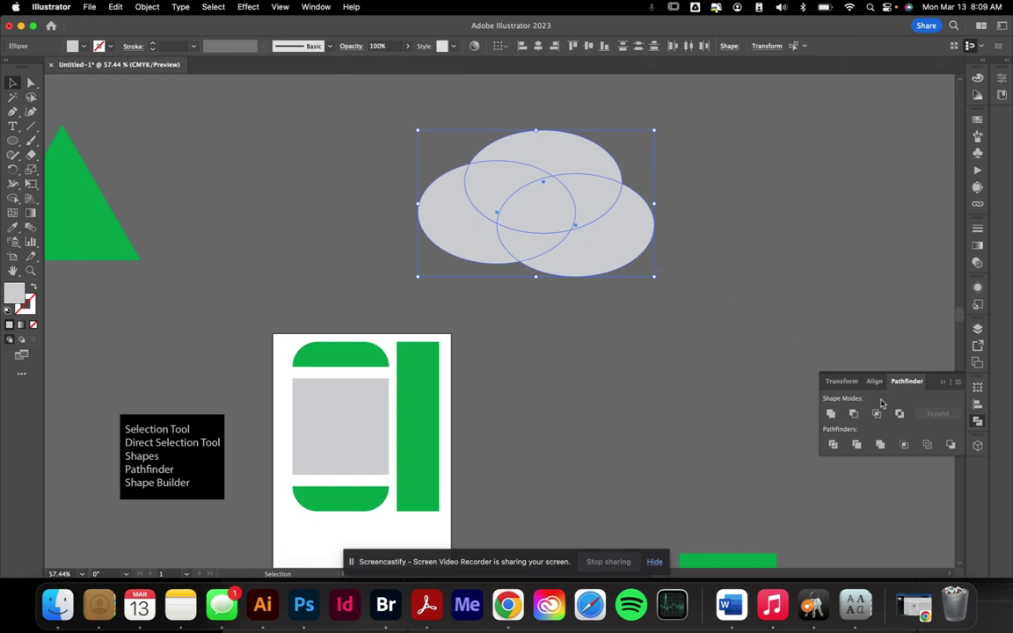
left_click(831, 413)
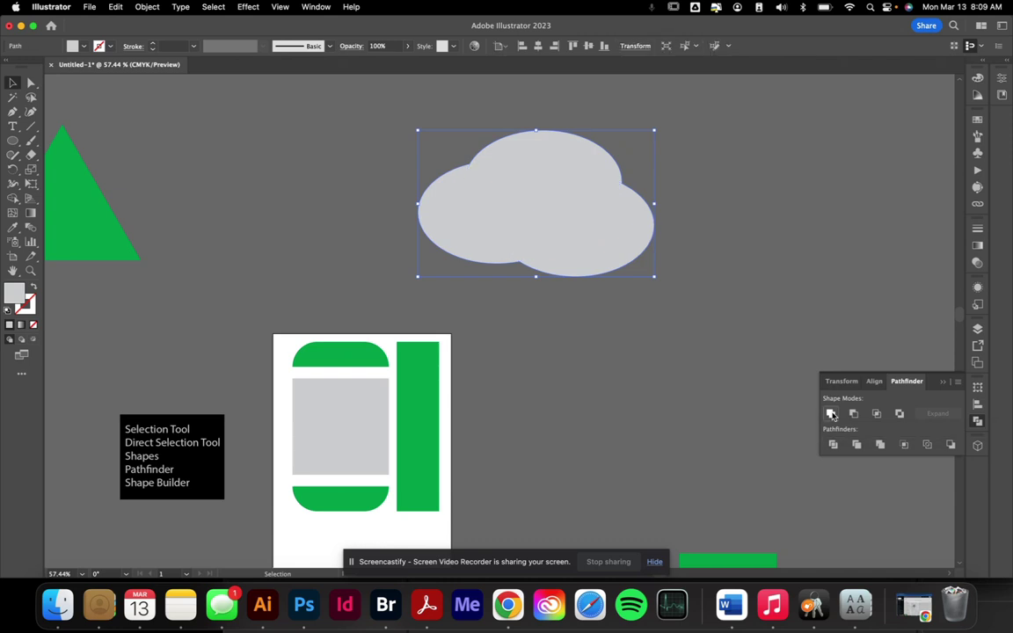
left_click(693, 378)
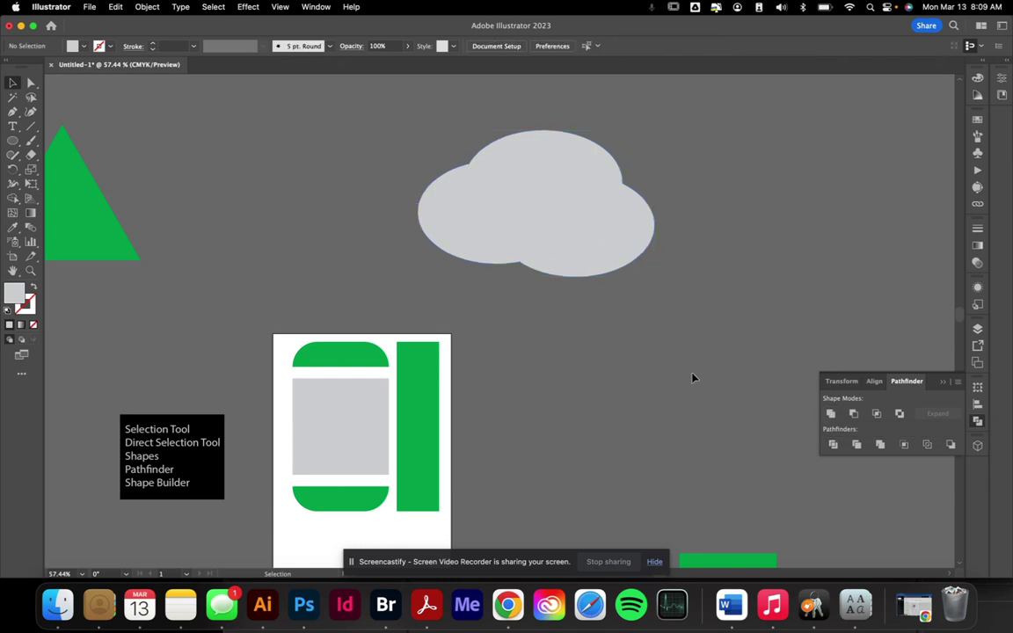
key("super+z")
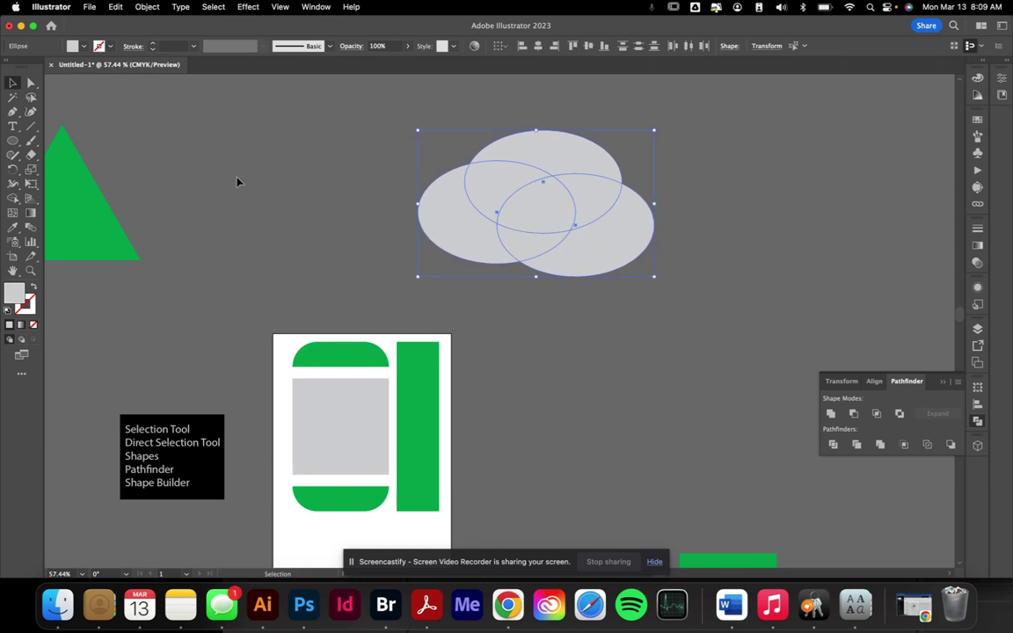
- With the Shape Builder, experiment with merging ellipses and removing central overlaps, undoing the results
left_click(15, 201)
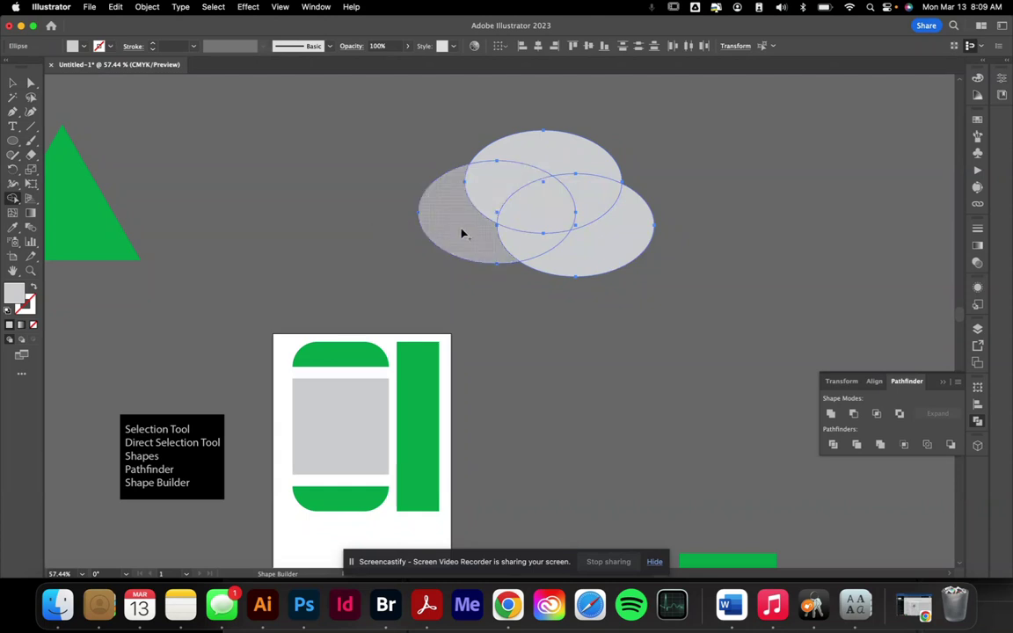
mouse_move(464, 225)
left_mouse_down()
mouse_move(509, 171)
mouse_move(559, 157)
mouse_move(584, 191)
mouse_move(546, 198)
mouse_move(527, 219)
mouse_move(524, 244)
mouse_move(584, 260)
left_mouse_up()
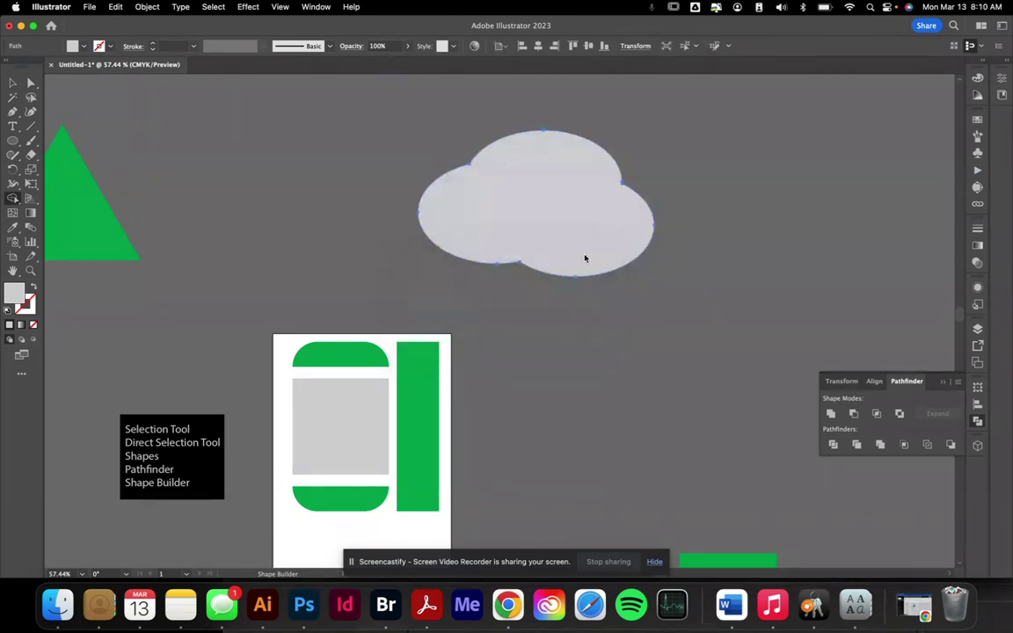
key("super+z")
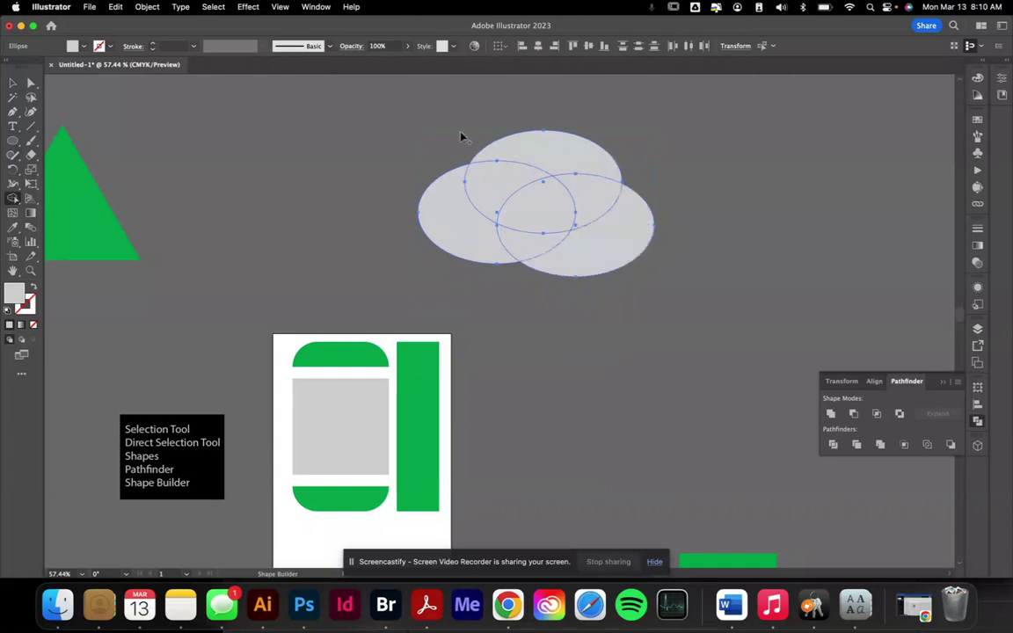
left_click(530, 193)
left_click(545, 203, "alt")
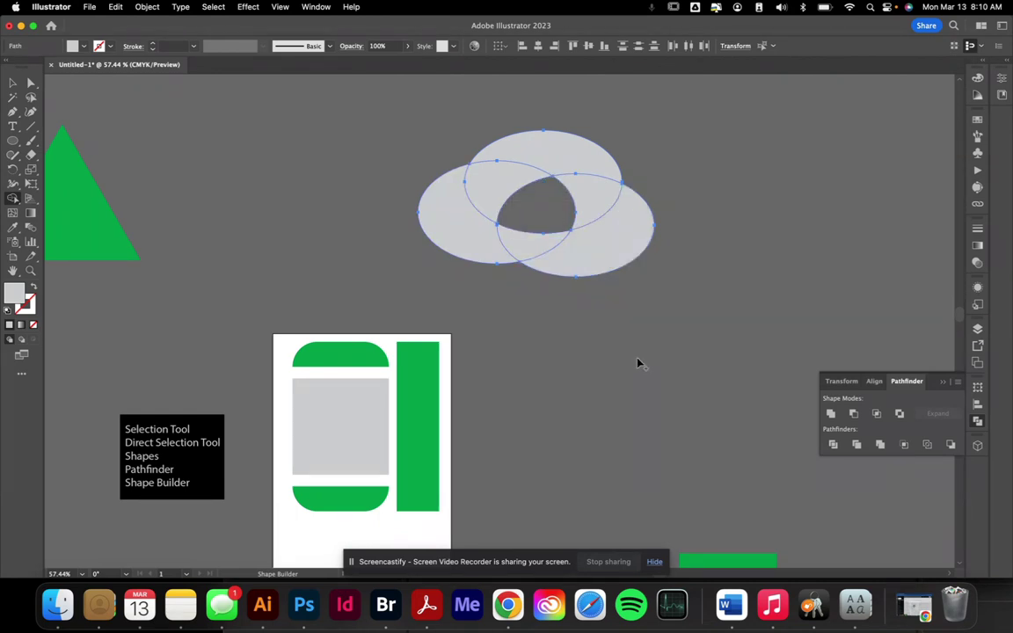
left_click(528, 244, "alt")
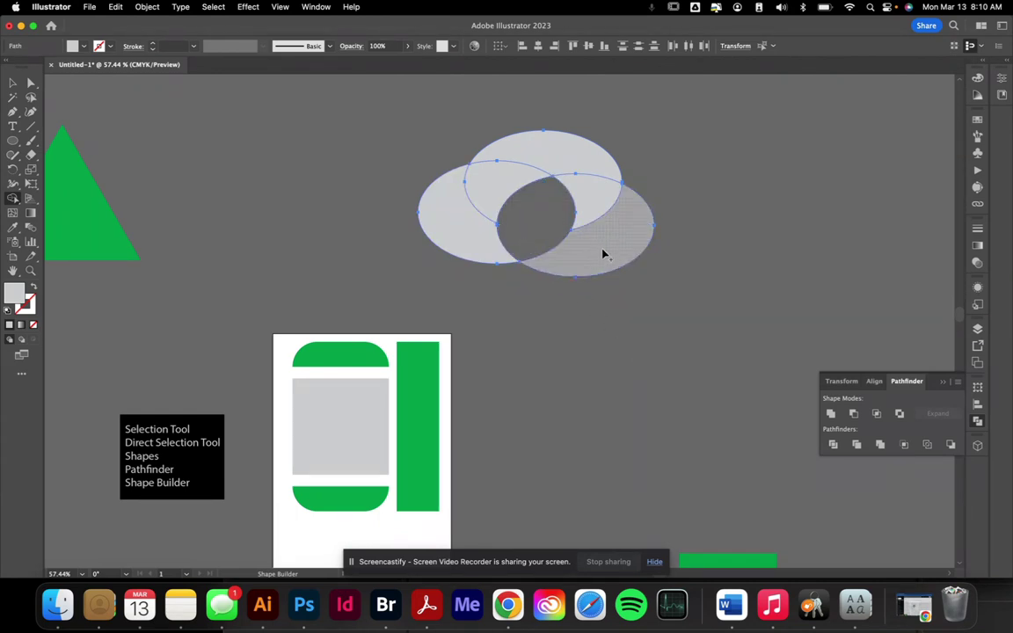
mouse_move(603, 254)
left_mouse_down()
mouse_move(589, 176)
mouse_move(550, 156)
mouse_move(500, 162)
mouse_move(443, 240)
mouse_move(597, 251)
left_mouse_up()
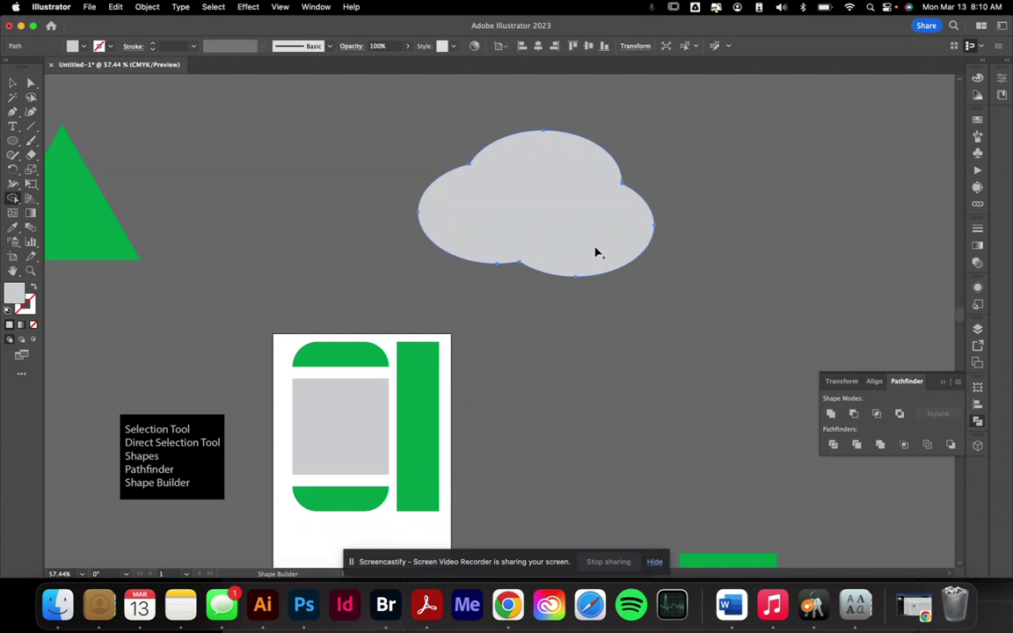
key("super+z")
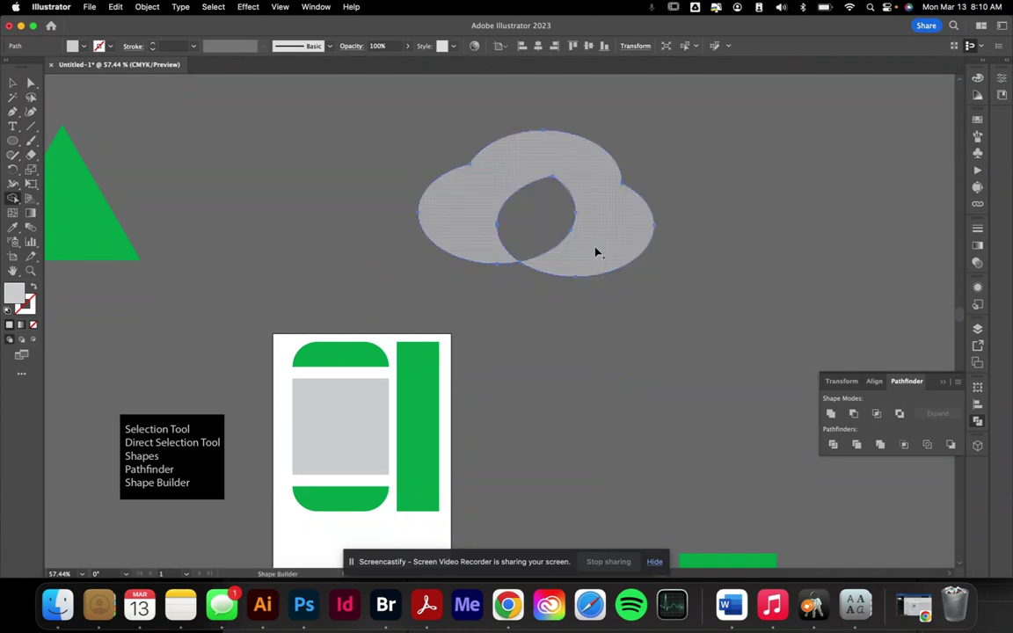
- Restore the filled centre and merge all three ellipses into one solid grey cloud
left_click(12, 83)
left_click(454, 92)
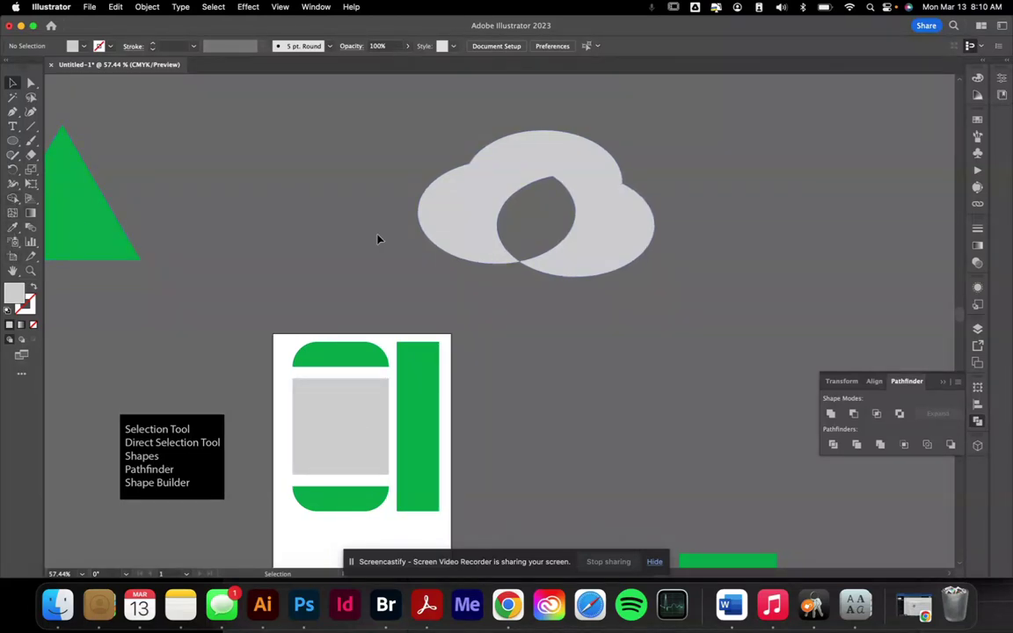
key("super+z")
key("super+z")
key("super+z")
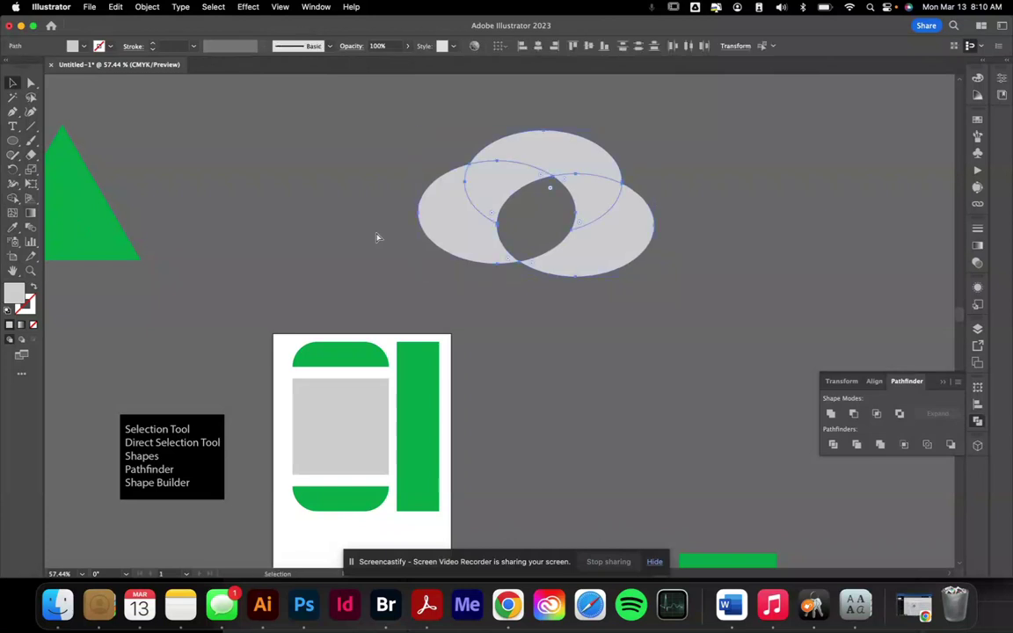
key("v")
key("shift+super+z")
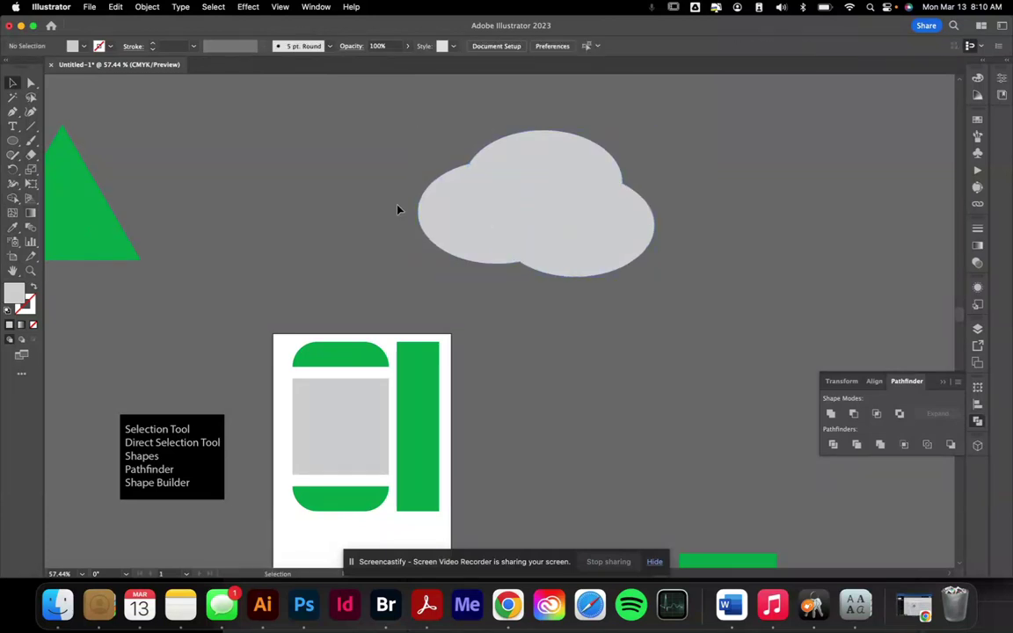